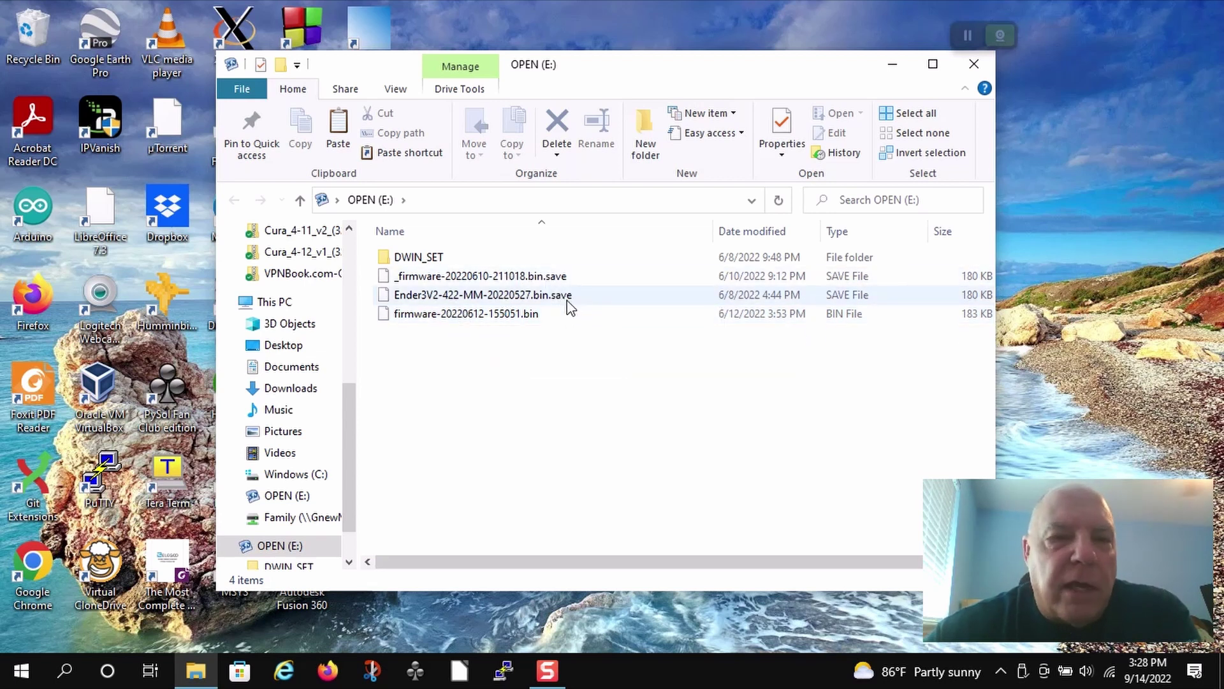
Check the OPEN (E:) card's format options with FAT32 and close without formatting
{"action": "left_click_drag", "start_coordinate": [349, 394], "coordinate": [351, 426]}
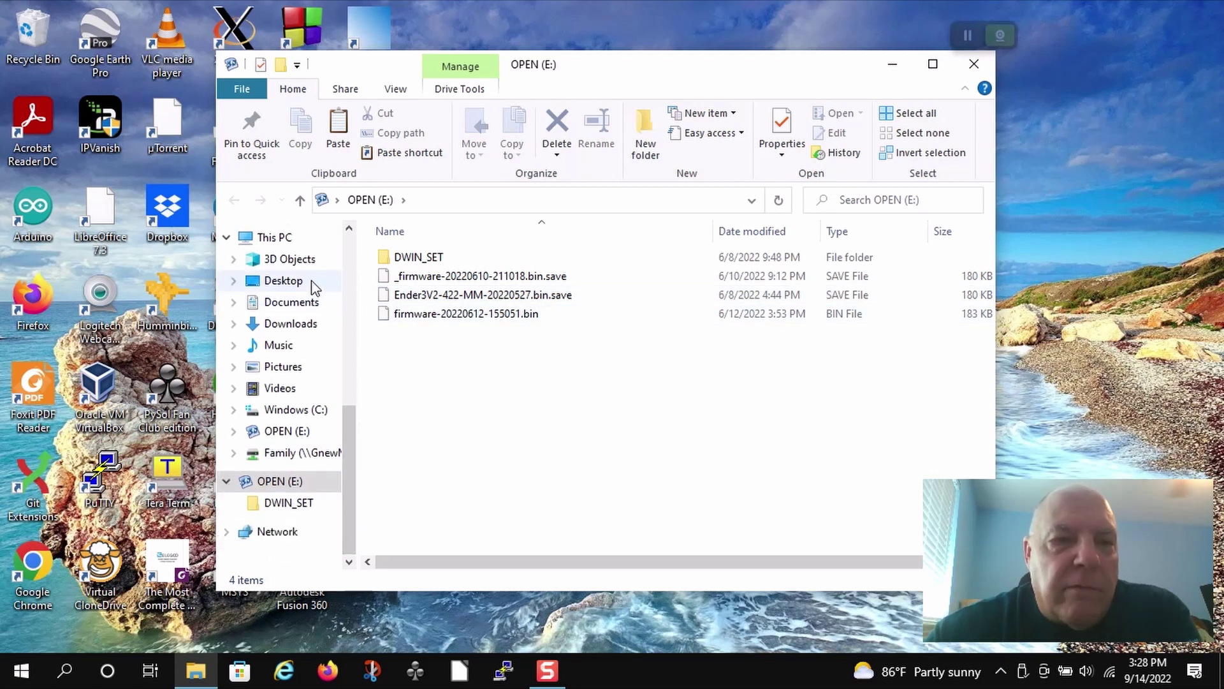
{"action": "left_click", "coordinate": [282, 432]}
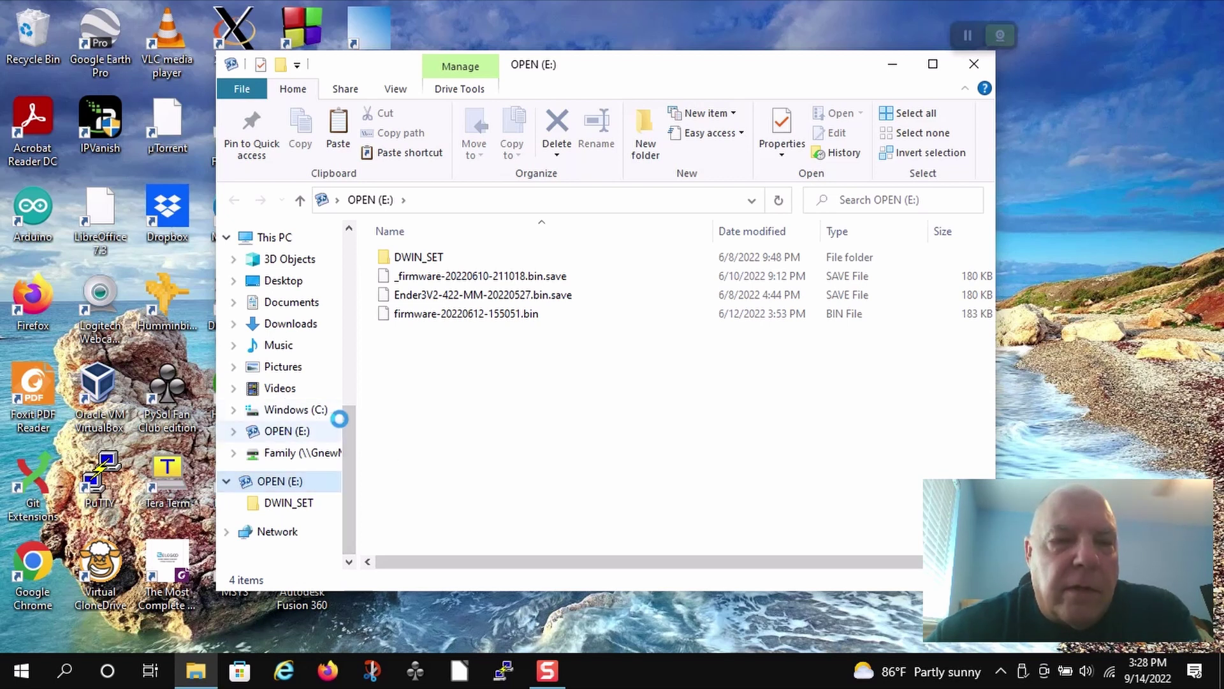
{"action": "key", "text": "shift+F10"}
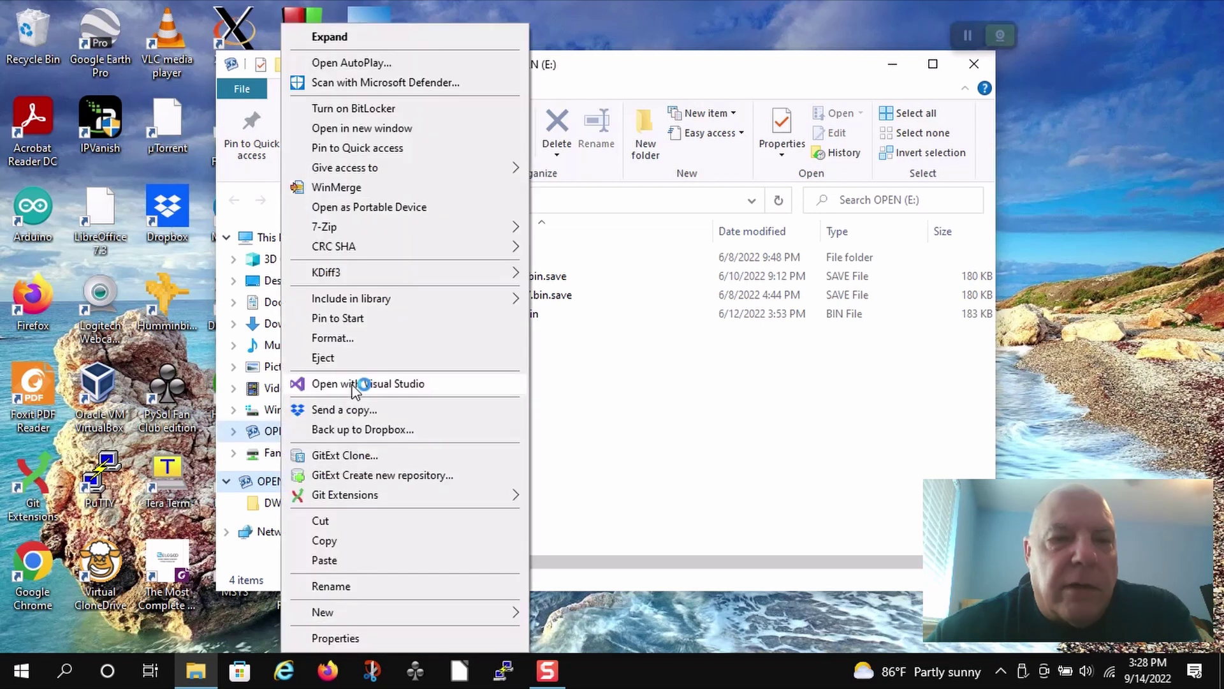
{"action": "left_click", "coordinate": [332, 338]}
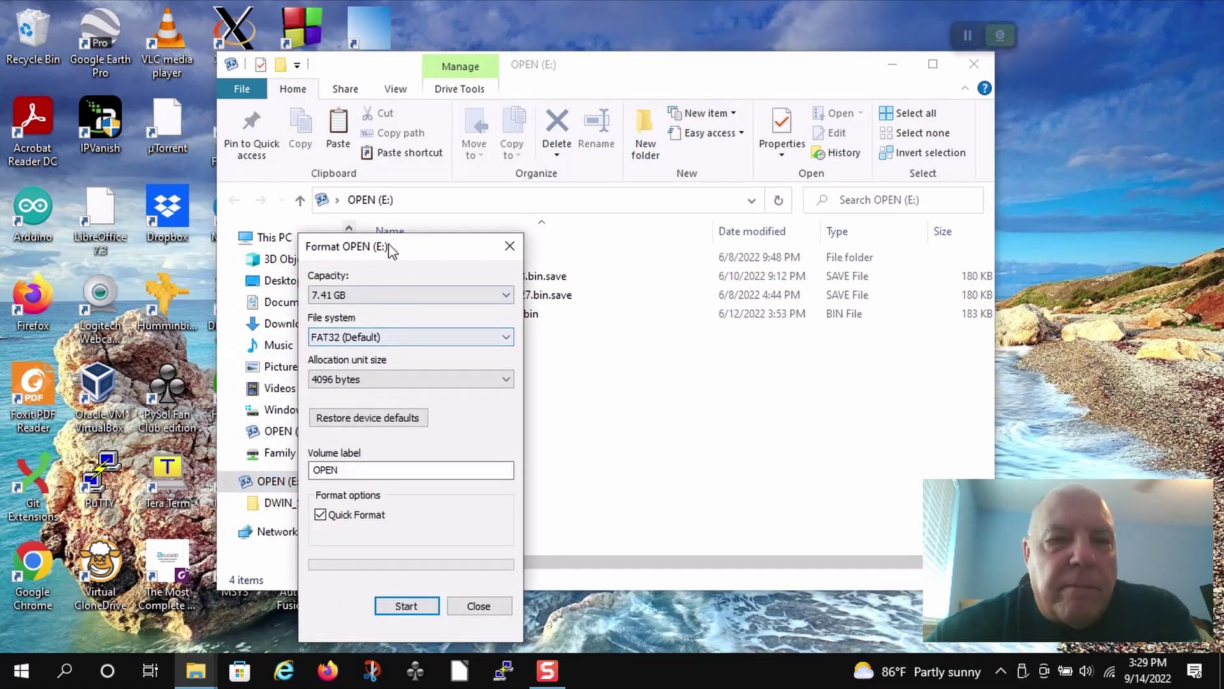
{"action": "left_click_drag", "start_coordinate": [385, 248], "coordinate": [507, 117]}
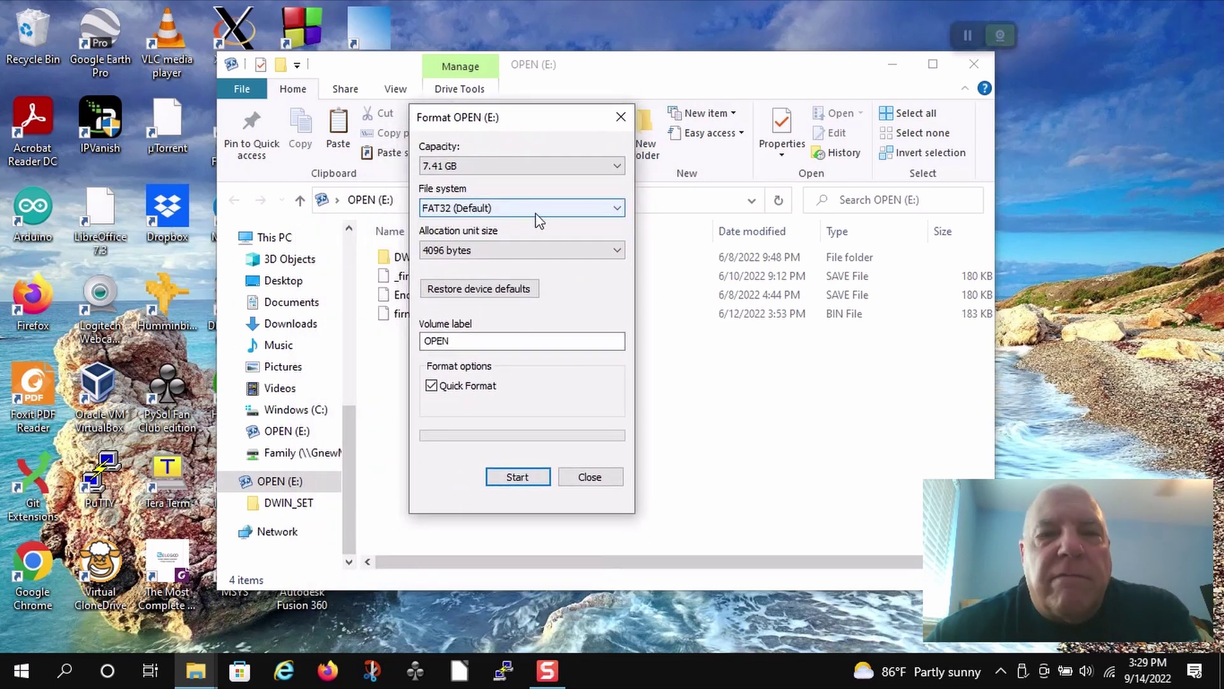
{"action": "left_click", "coordinate": [574, 211]}
{"action": "left_click", "coordinate": [574, 209]}
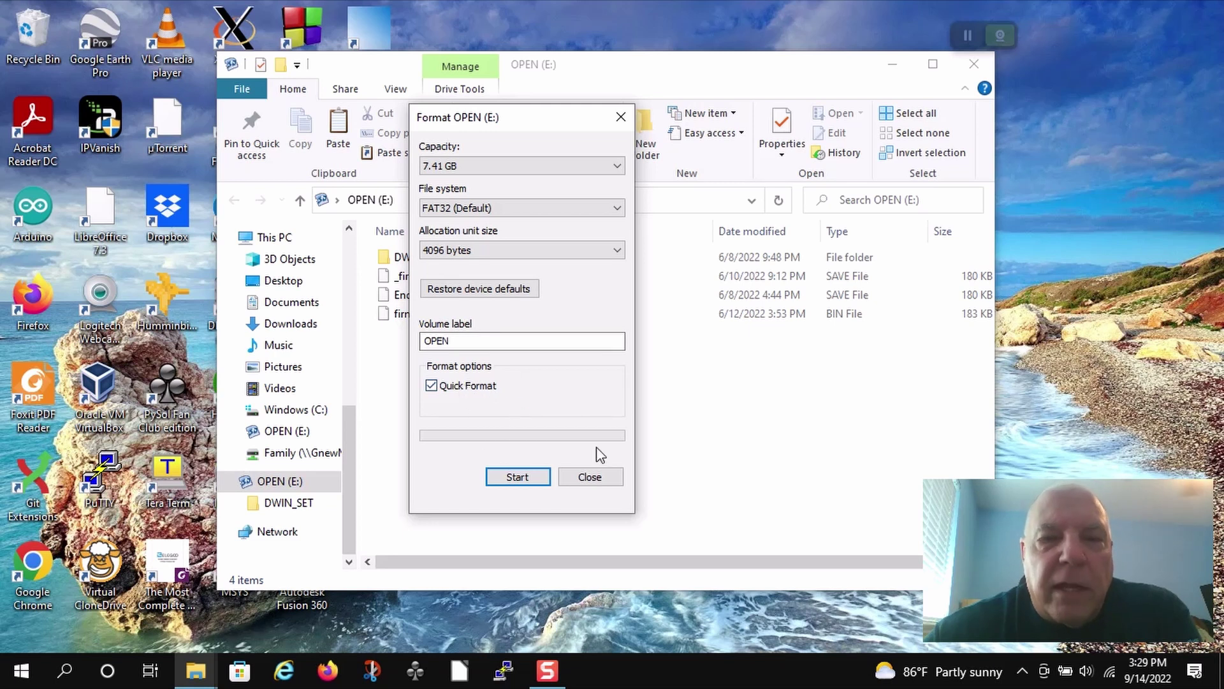
{"action": "left_click", "coordinate": [590, 477]}
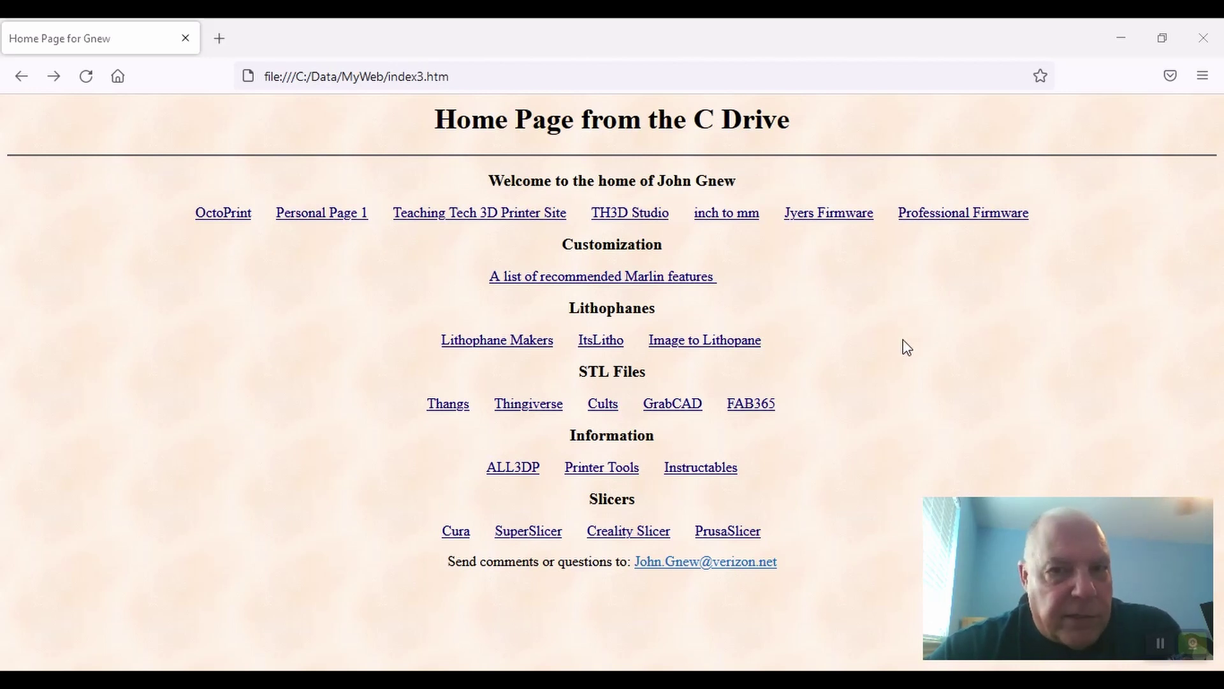
{"action": "left_click", "coordinate": [827, 214]}
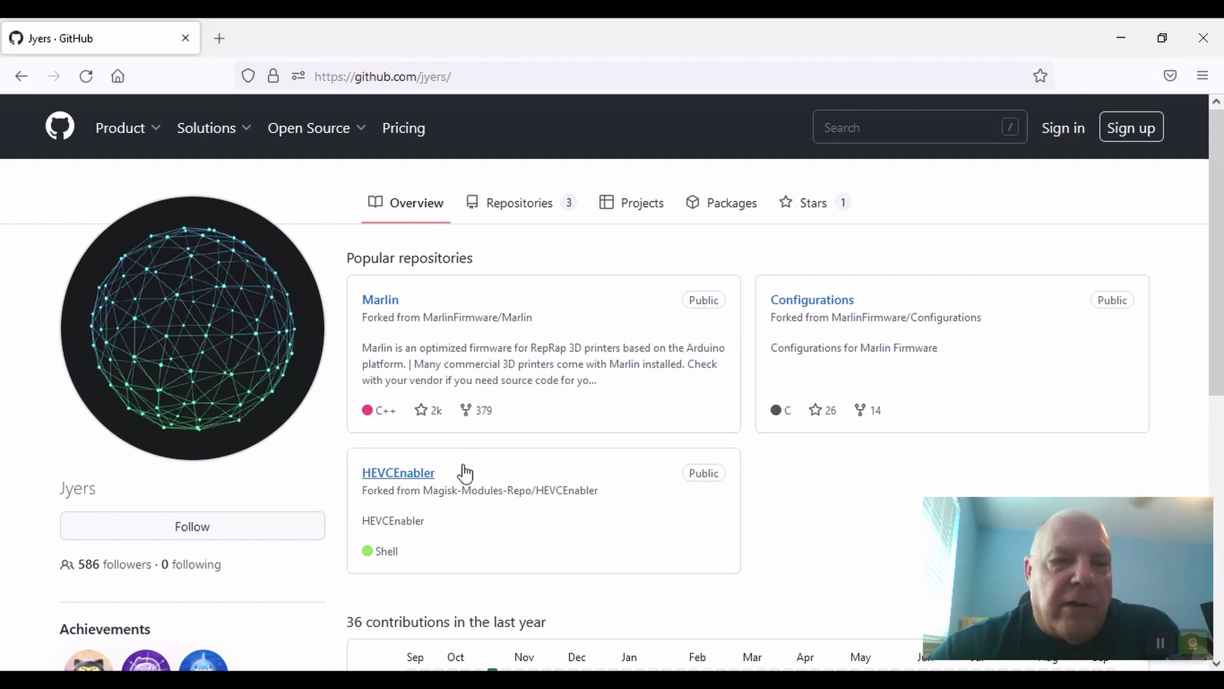
{"action": "left_click", "coordinate": [382, 306]}
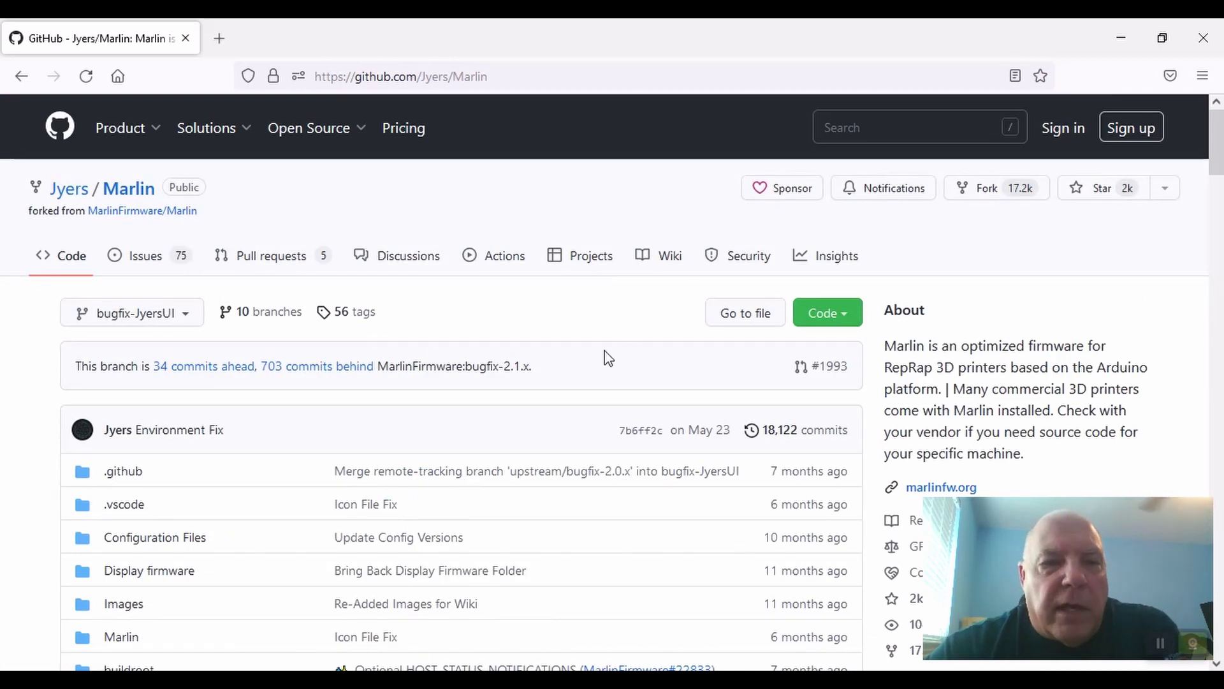
{"action": "scroll", "coordinate": [1079, 338], "scroll_direction": "down", "scroll_amount": 5}
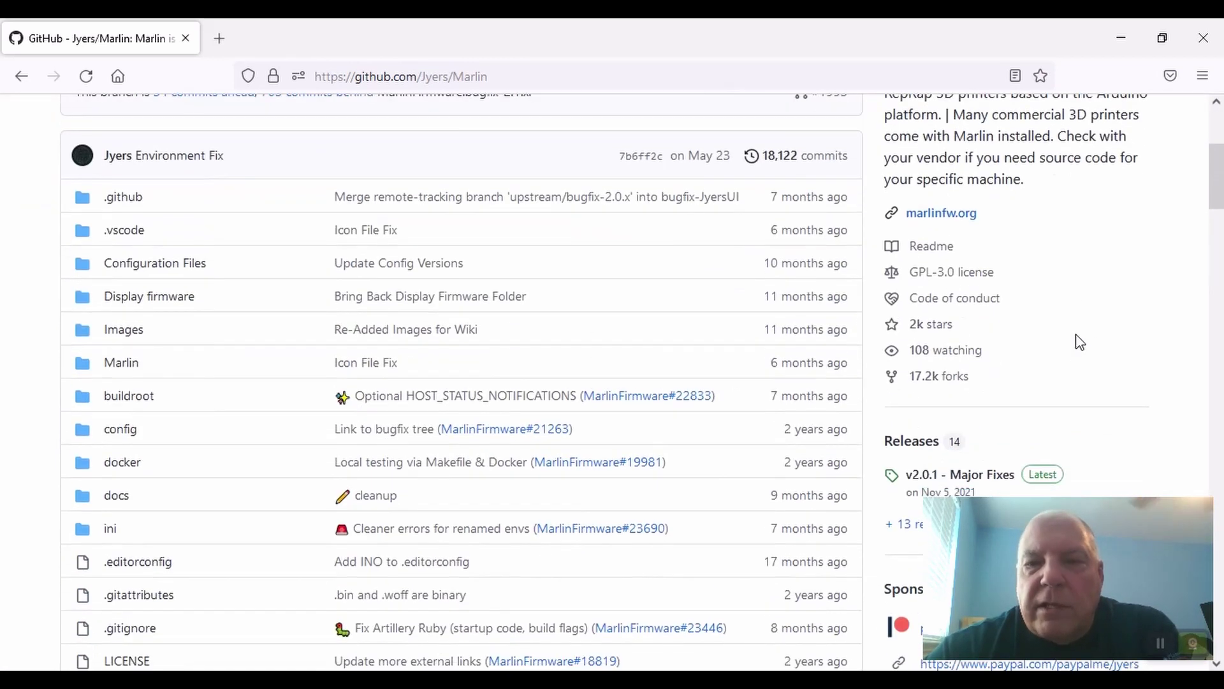
{"action": "scroll", "coordinate": [1079, 342], "scroll_direction": "down", "scroll_amount": 2}
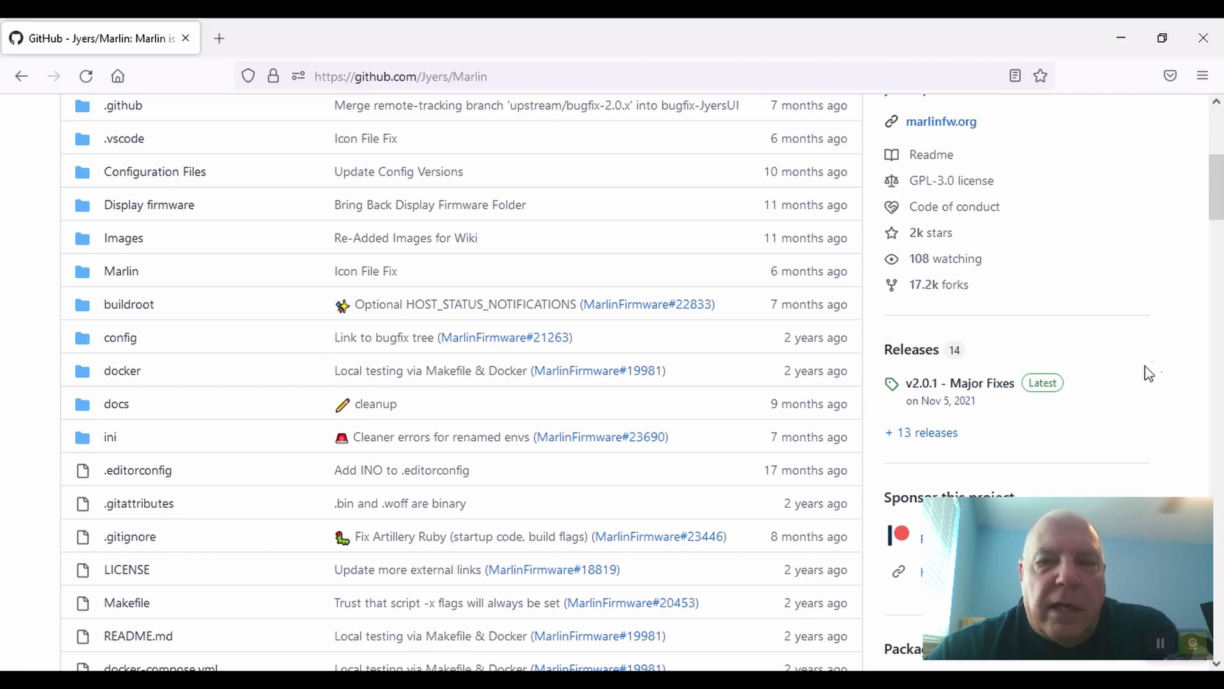
{"action": "left_click", "coordinate": [951, 387]}
{"action": "scroll", "coordinate": [673, 379], "scroll_direction": "down", "scroll_amount": 8}
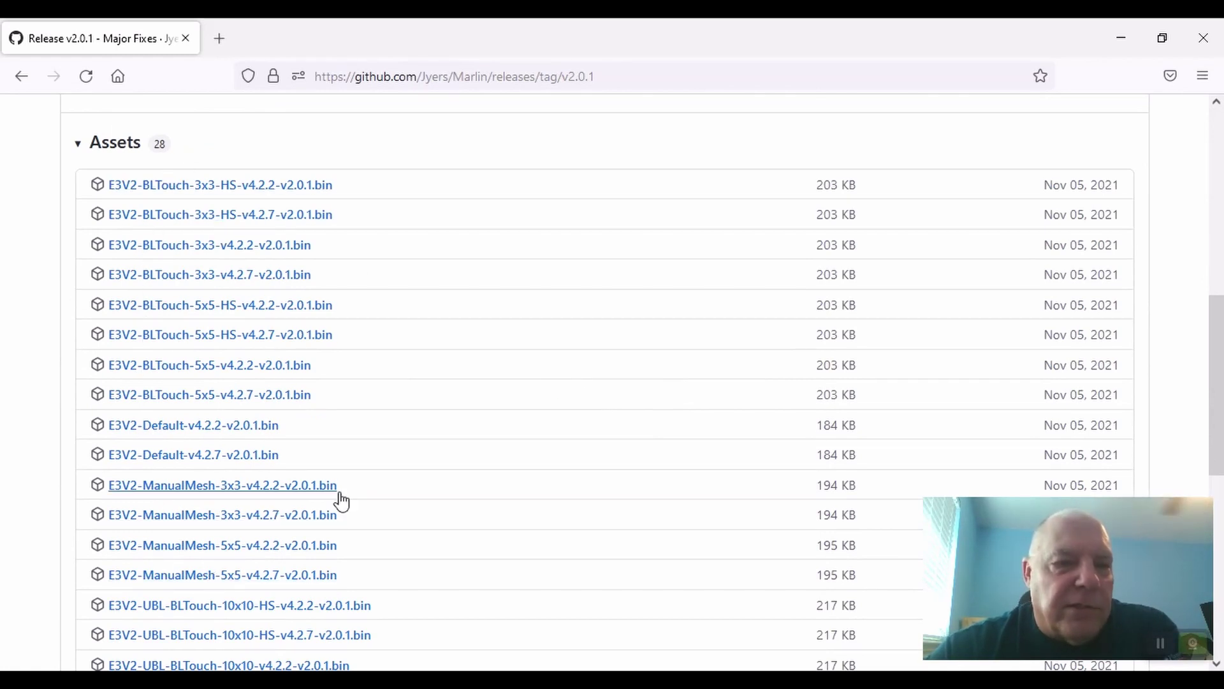
{"action": "scroll", "coordinate": [453, 446], "scroll_direction": "down", "scroll_amount": 3}
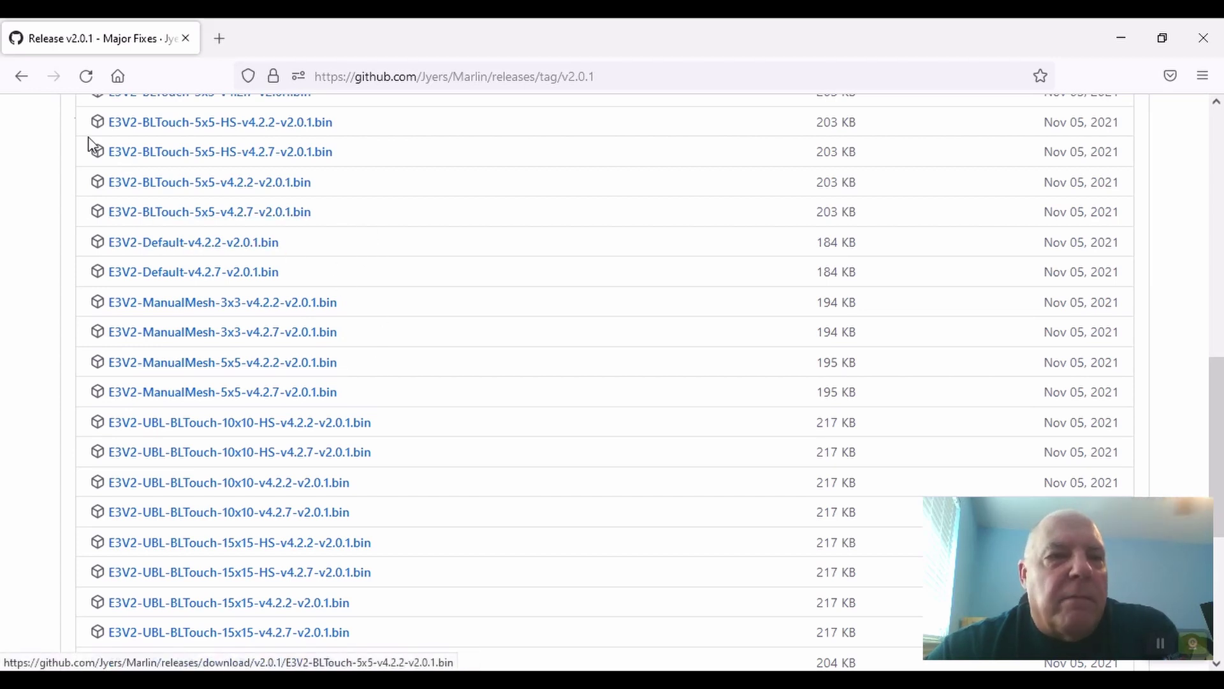
{"action": "left_click", "coordinate": [23, 82]}
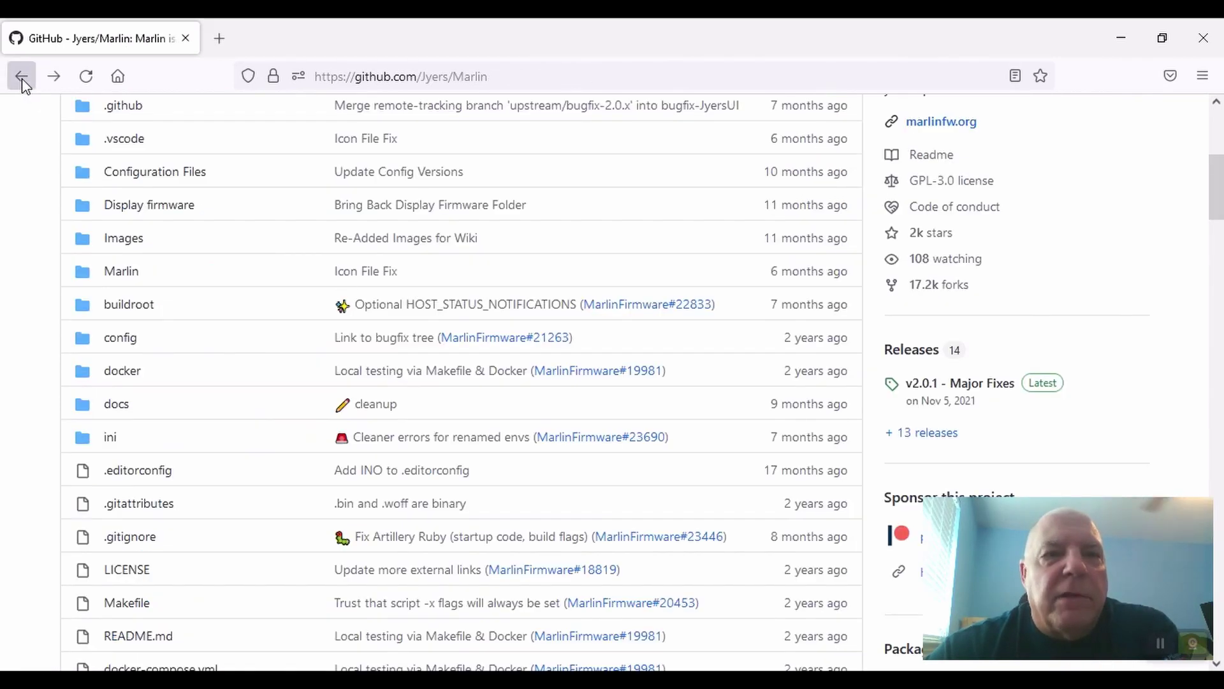
{"action": "left_click", "coordinate": [22, 79]}
{"action": "left_click", "coordinate": [22, 79]}
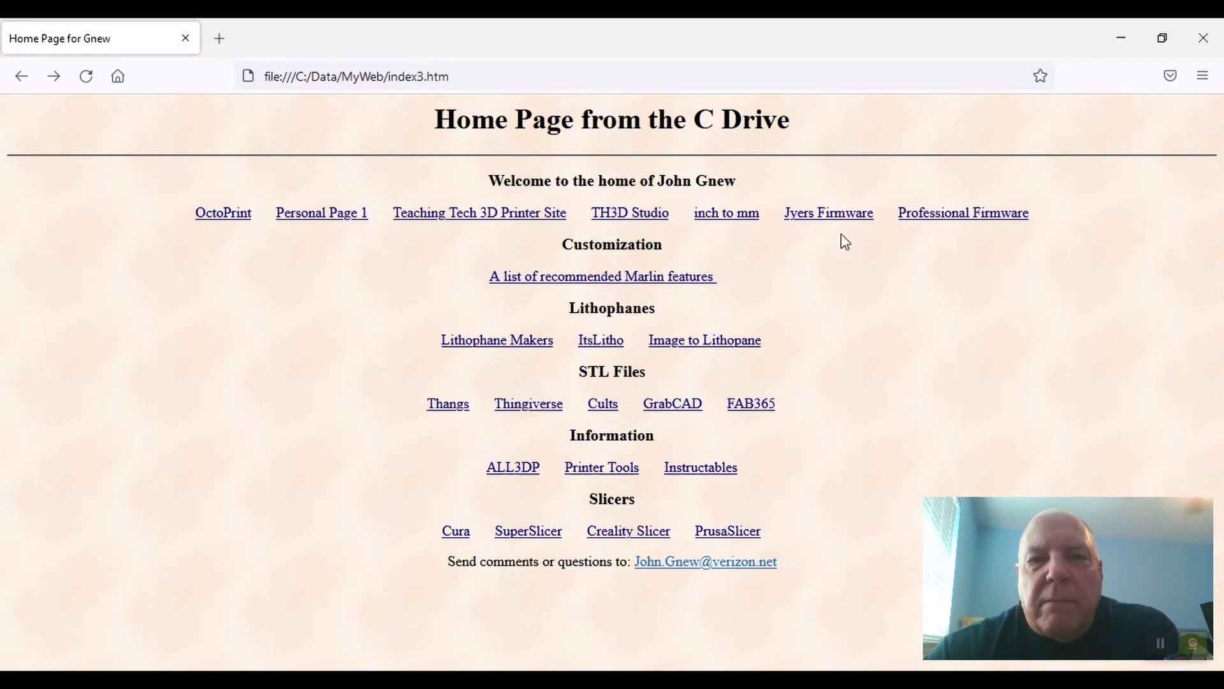
Open the Professional Firmware repository and its latest 20220816 release
{"action": "left_click", "coordinate": [924, 215]}
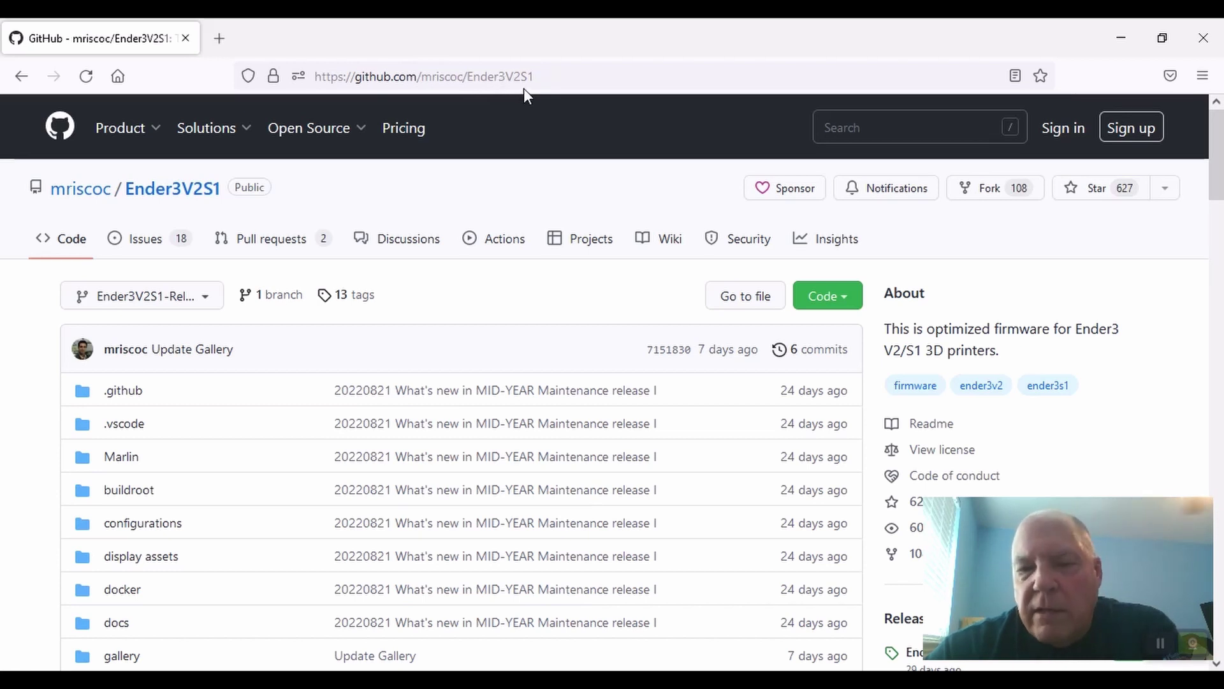
{"action": "scroll", "coordinate": [648, 281], "scroll_direction": "down", "scroll_amount": 3}
{"action": "scroll", "coordinate": [950, 429], "scroll_direction": "down", "scroll_amount": 1}
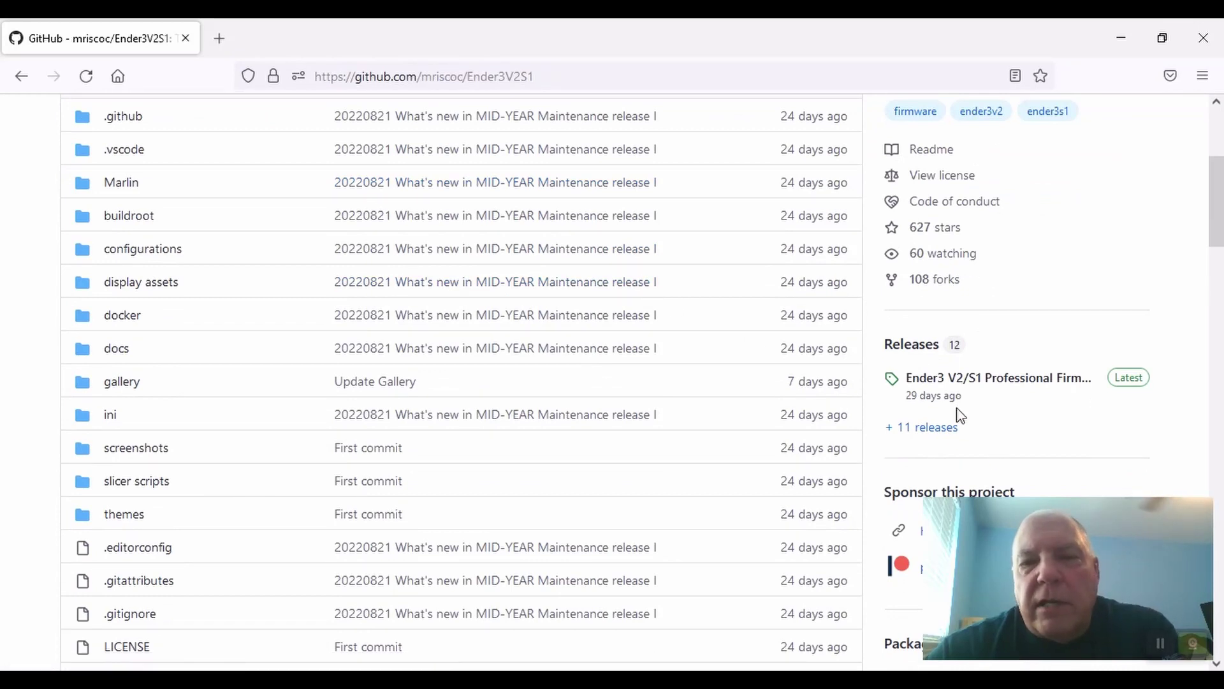
{"action": "left_click", "coordinate": [999, 390]}
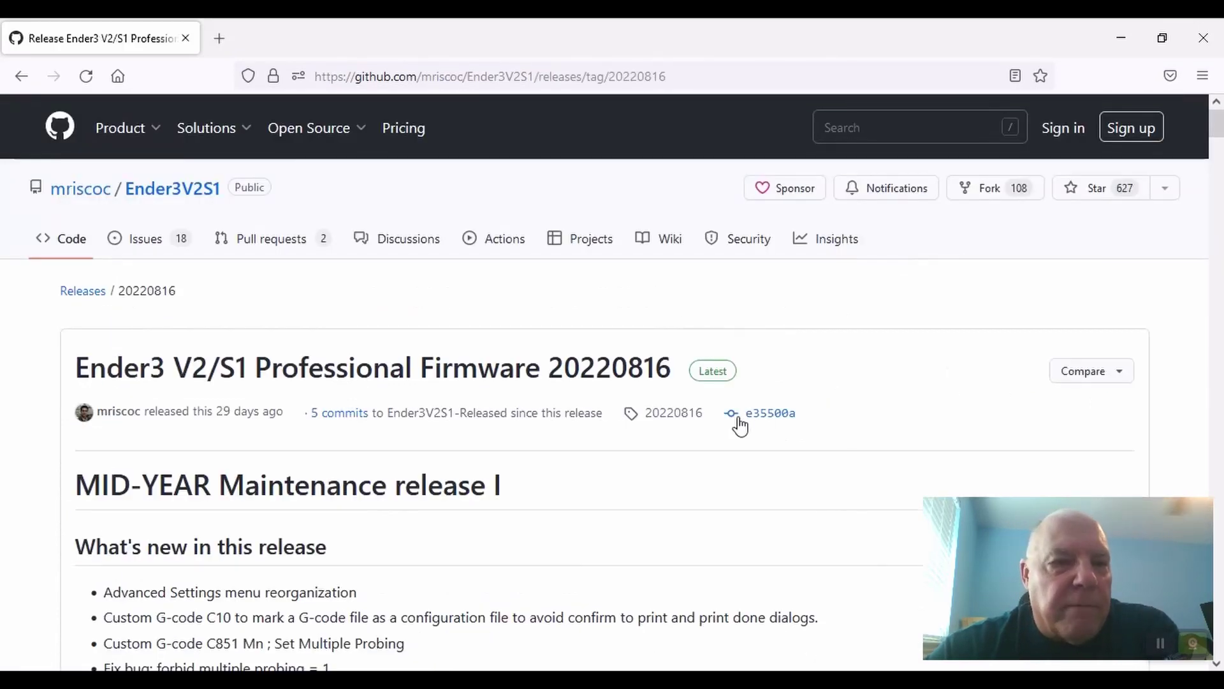
{"action": "mouse_move", "coordinate": [736, 421]}
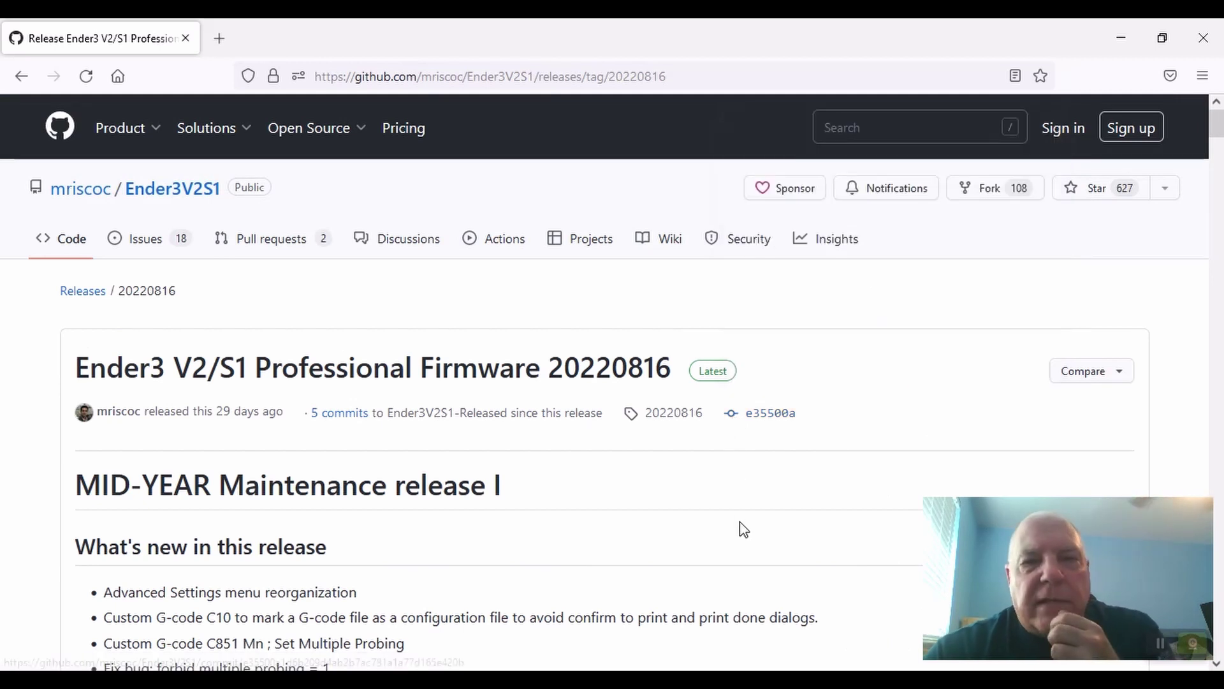
Scroll past the release notes, including the Z-height bullet, down to the Assets list
{"action": "scroll", "coordinate": [820, 414], "scroll_direction": "down", "scroll_amount": 4}
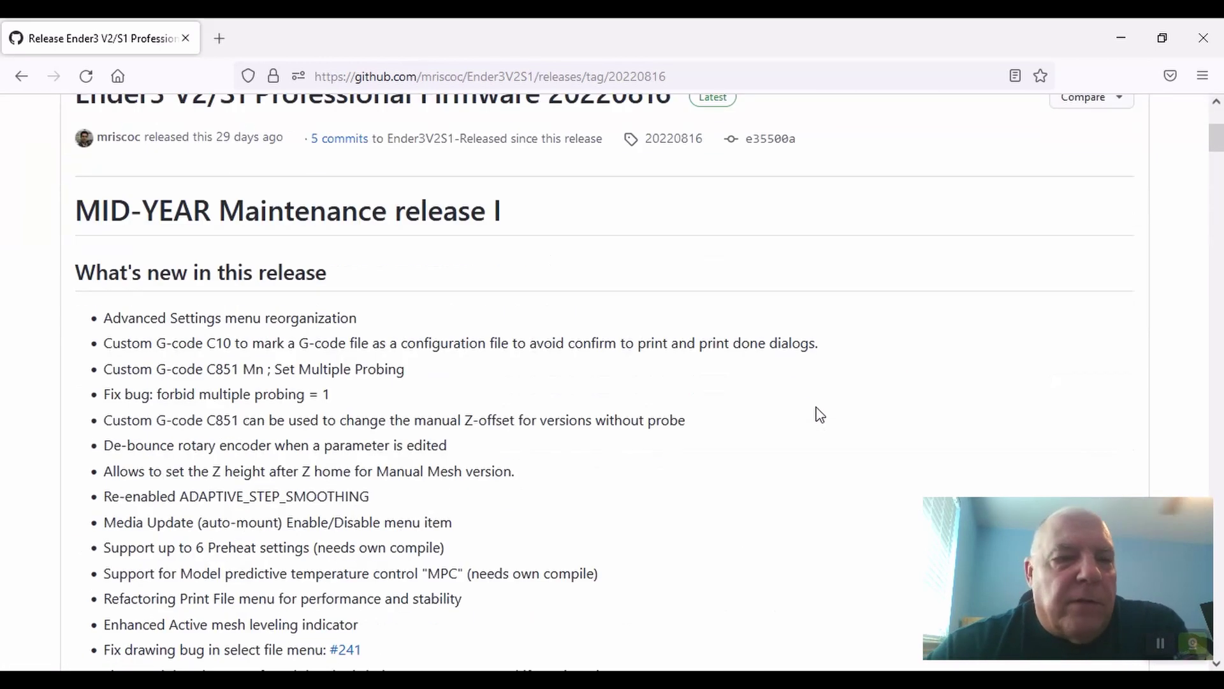
{"action": "scroll", "coordinate": [816, 410], "scroll_direction": "down", "scroll_amount": 3}
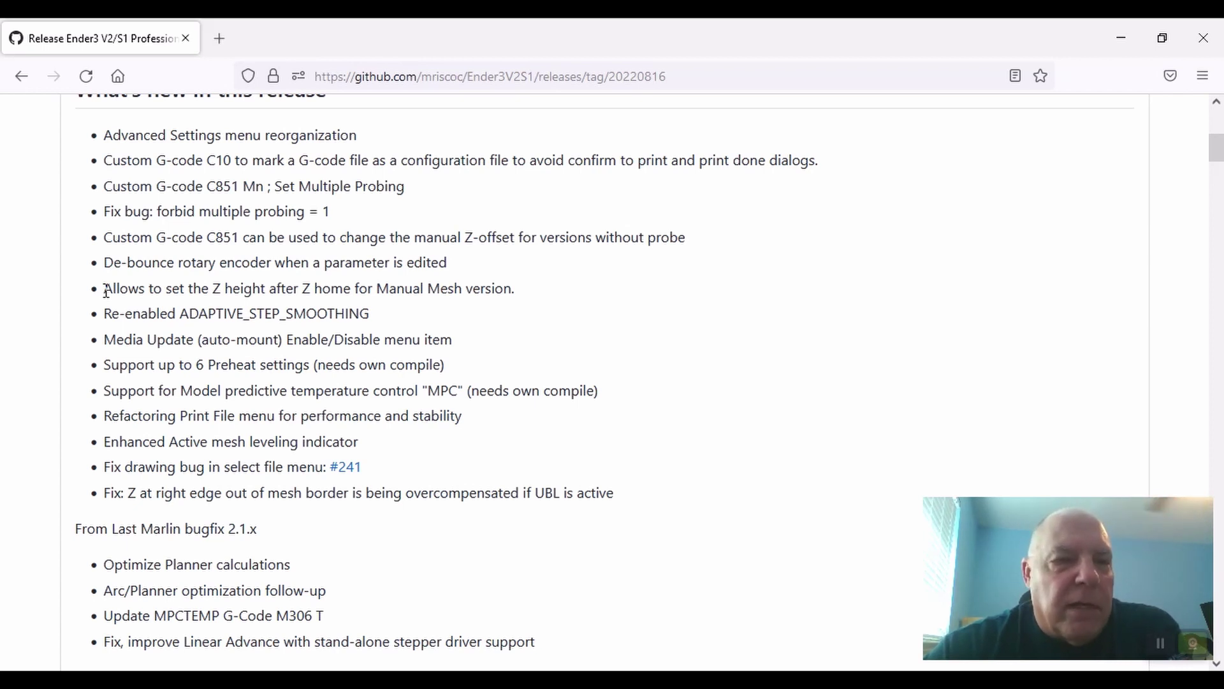
{"action": "left_click_drag", "start_coordinate": [106, 291], "coordinate": [516, 287]}
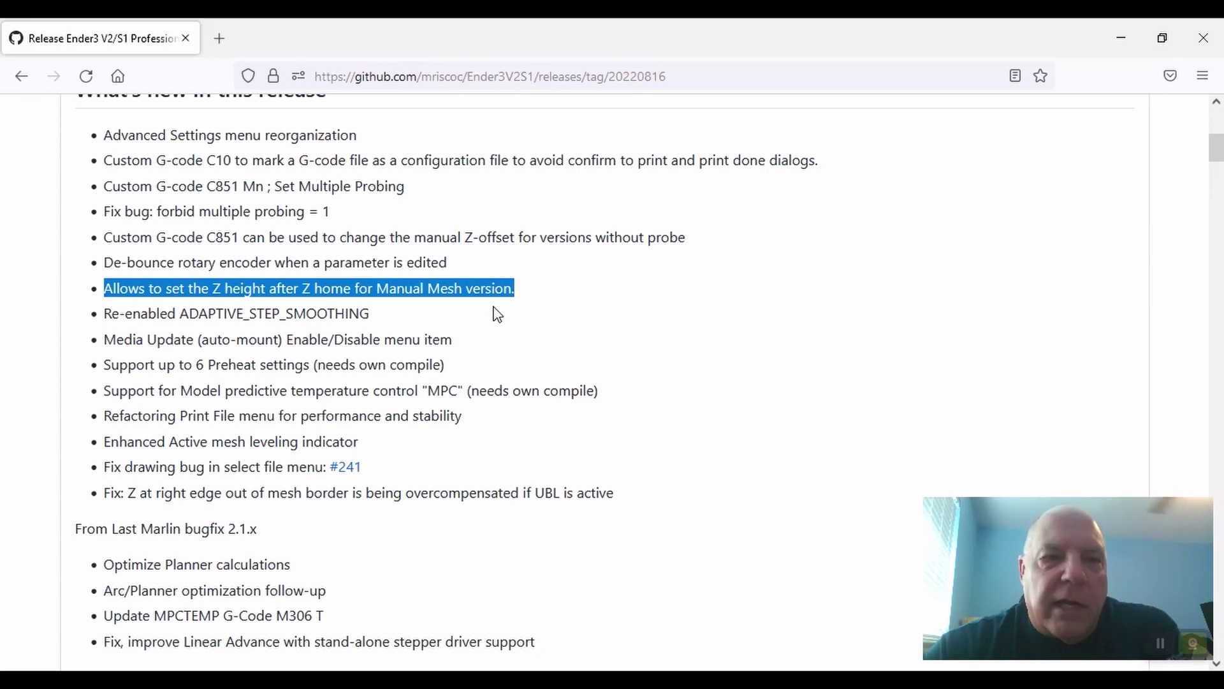
{"action": "left_click", "coordinate": [543, 296]}
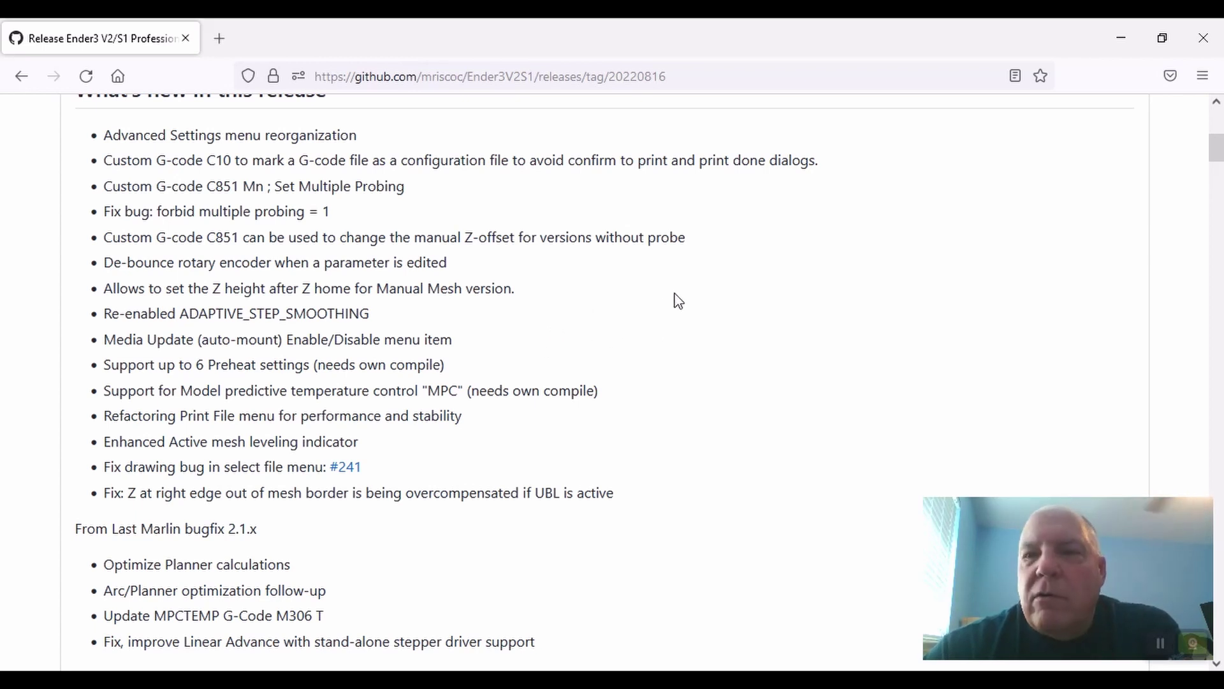
{"action": "left_click_drag", "start_coordinate": [1209, 166], "coordinate": [1217, 332]}
{"action": "scroll", "coordinate": [717, 353], "scroll_direction": "down", "scroll_amount": 10}
{"action": "scroll", "coordinate": [720, 353], "scroll_direction": "down", "scroll_amount": 15}
{"action": "scroll", "coordinate": [749, 364], "scroll_direction": "down", "scroll_amount": 8}
{"action": "left_click_drag", "start_coordinate": [1219, 471], "coordinate": [1219, 636]}
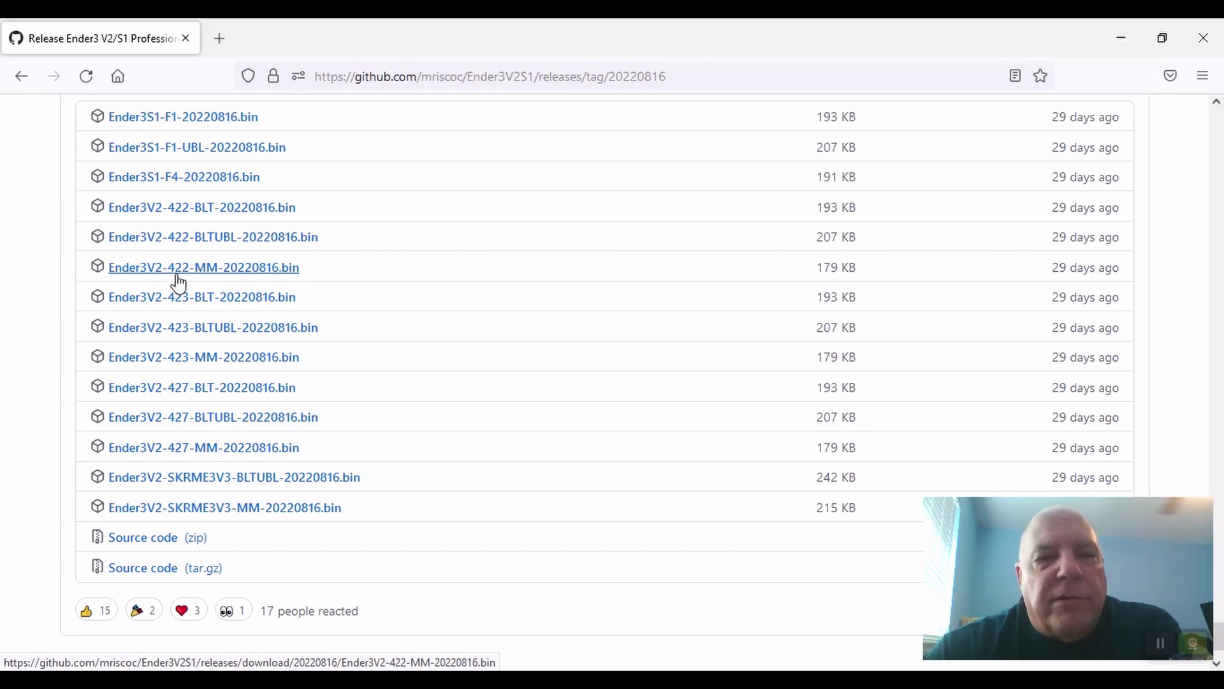
Start downloading Ender3V2-422-MM-20220816.bin, then cancel because the file already exists
{"action": "left_click", "coordinate": [261, 271]}
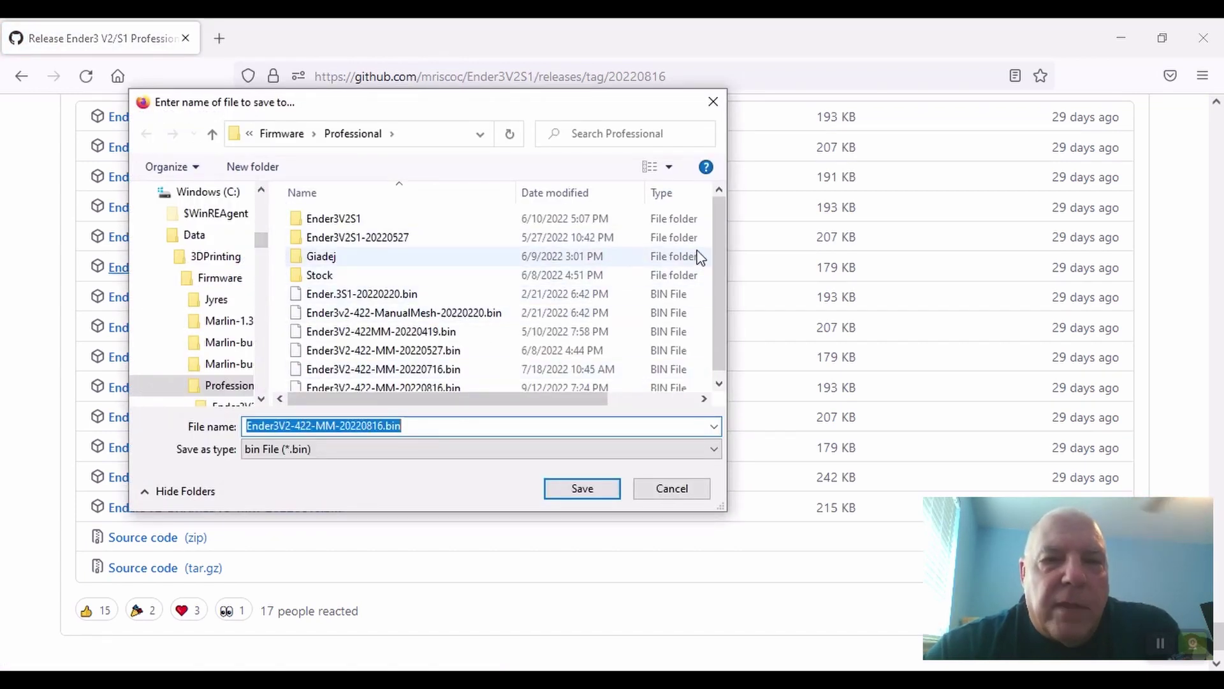
{"action": "scroll", "coordinate": [720, 235], "scroll_direction": "down", "scroll_amount": 1}
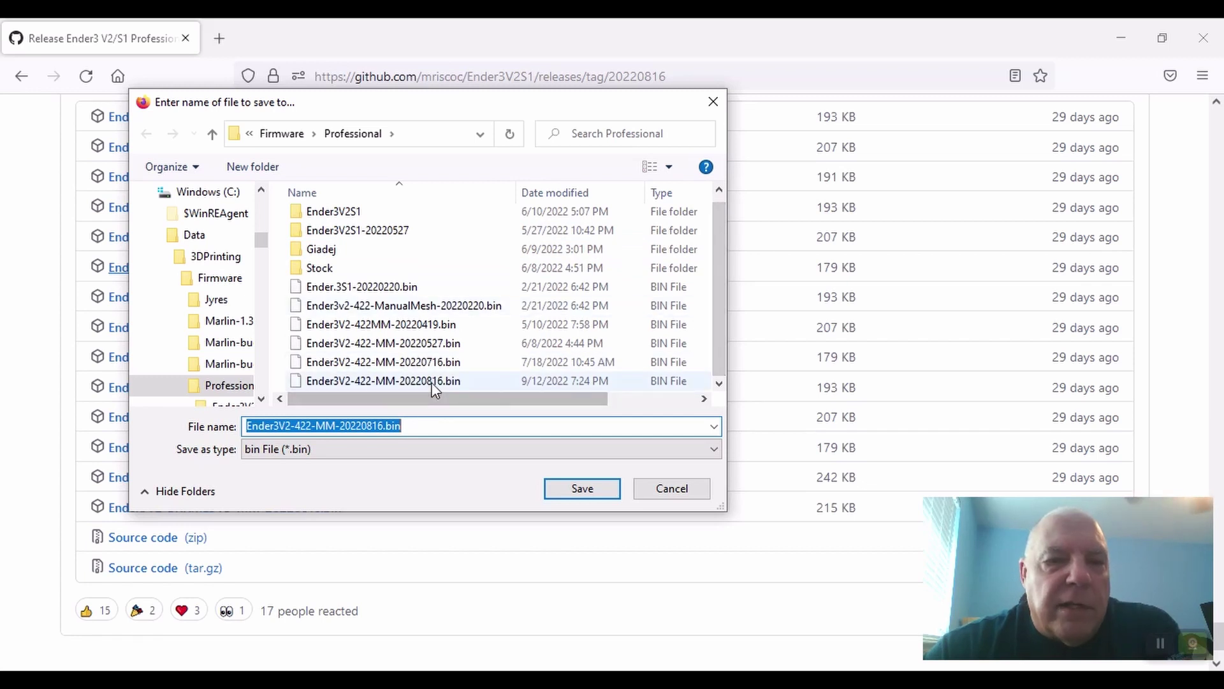
{"action": "left_click", "coordinate": [672, 489]}
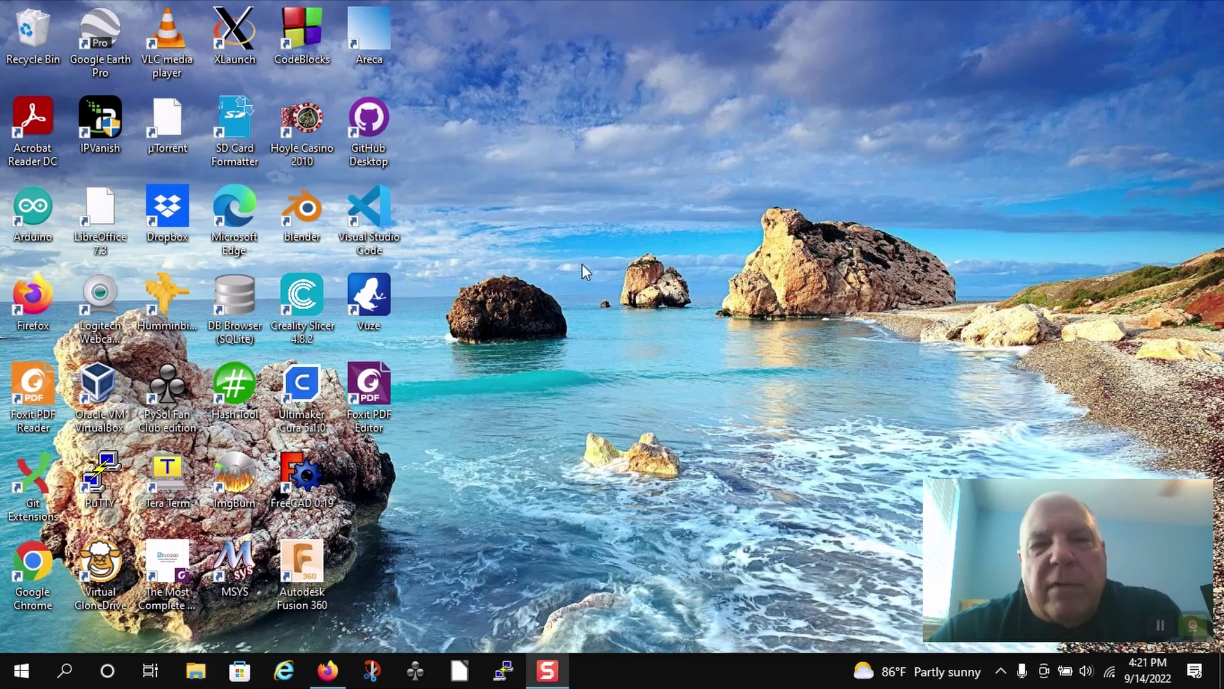
Navigate File Explorer to C:\Data\3DPrinting\Firmware\Professional
{"action": "key", "text": "super+e"}
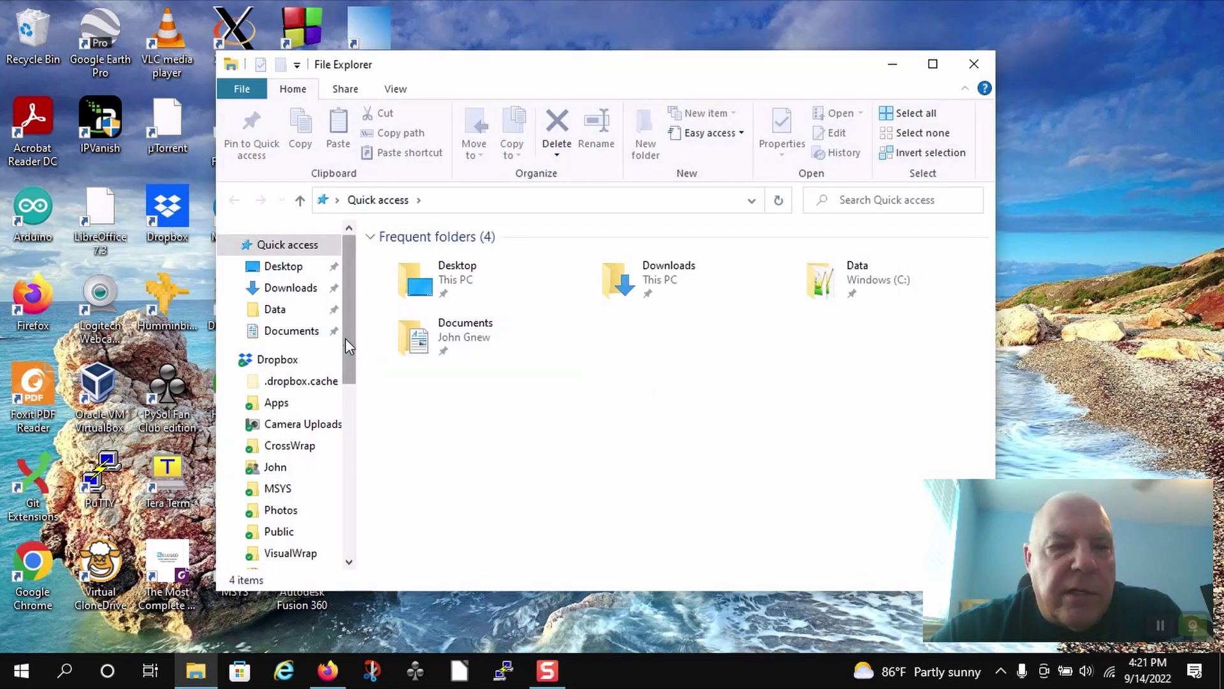
{"action": "left_click", "coordinate": [274, 310]}
{"action": "left_click", "coordinate": [418, 258]}
{"action": "double_click", "coordinate": [418, 258]}
{"action": "scroll", "coordinate": [472, 326], "scroll_direction": "down", "scroll_amount": 9}
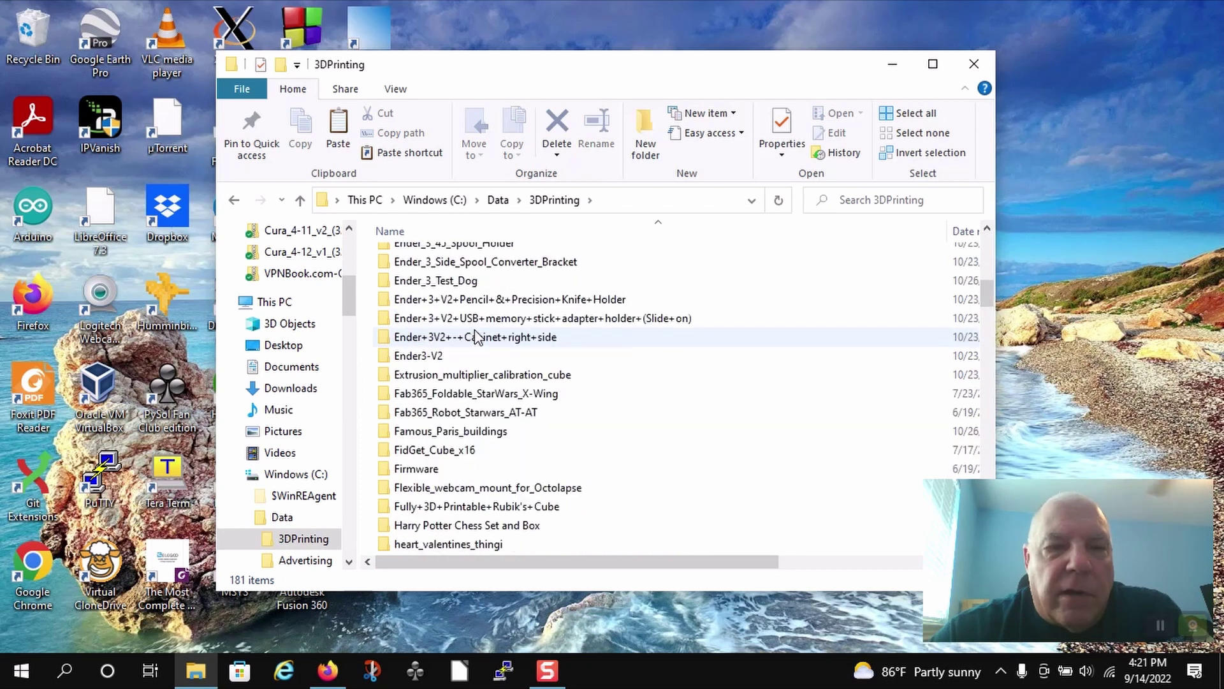
{"action": "scroll", "coordinate": [422, 376], "scroll_direction": "down", "scroll_amount": 2}
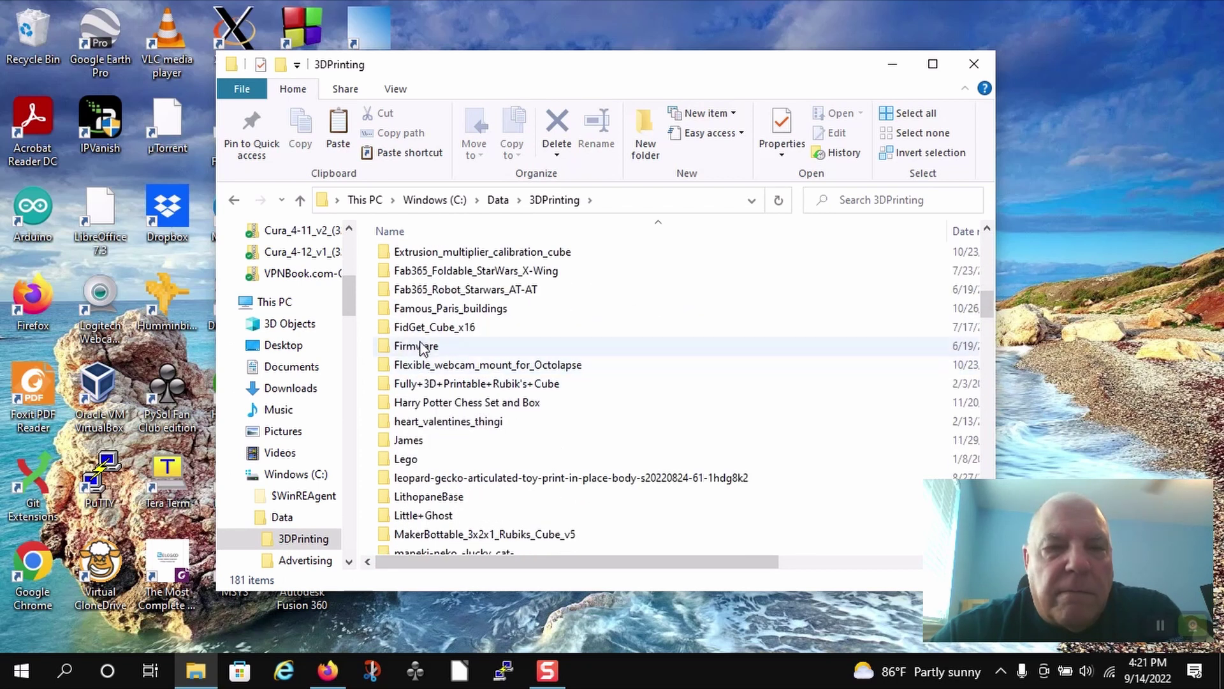
{"action": "double_click", "coordinate": [419, 346]}
{"action": "double_click", "coordinate": [426, 332]}
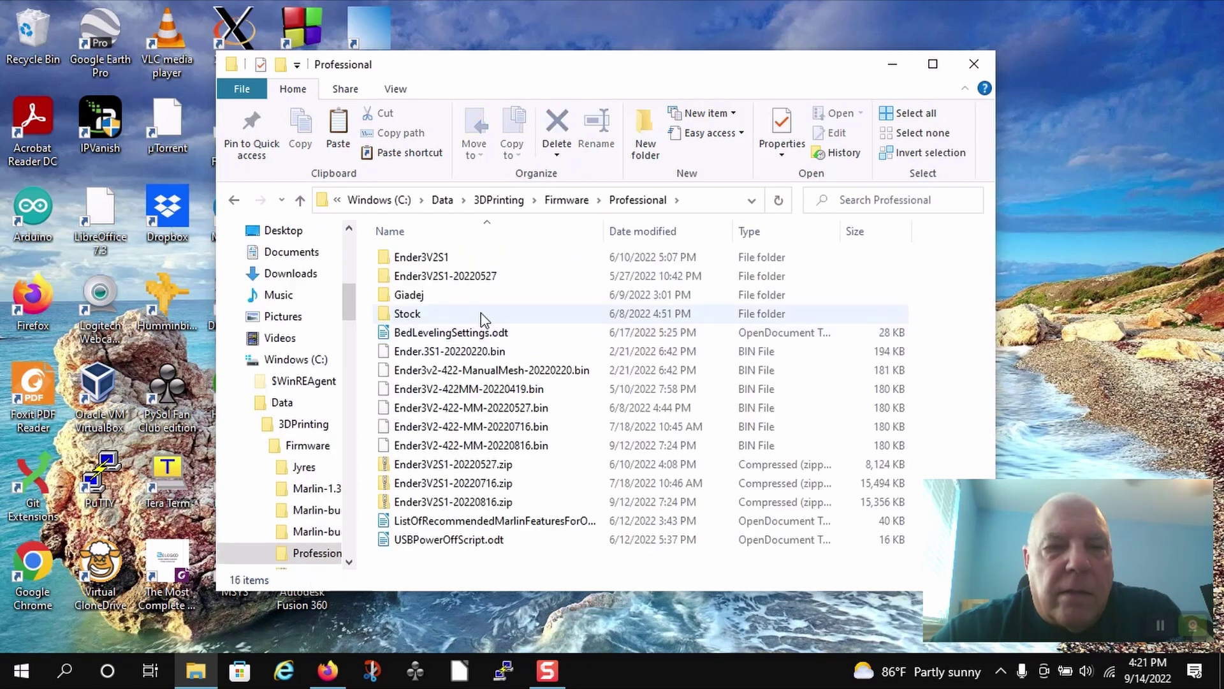
Copy the Ender3V2-422-MM-20220816.bin firmware file
{"action": "left_click", "coordinate": [514, 446]}
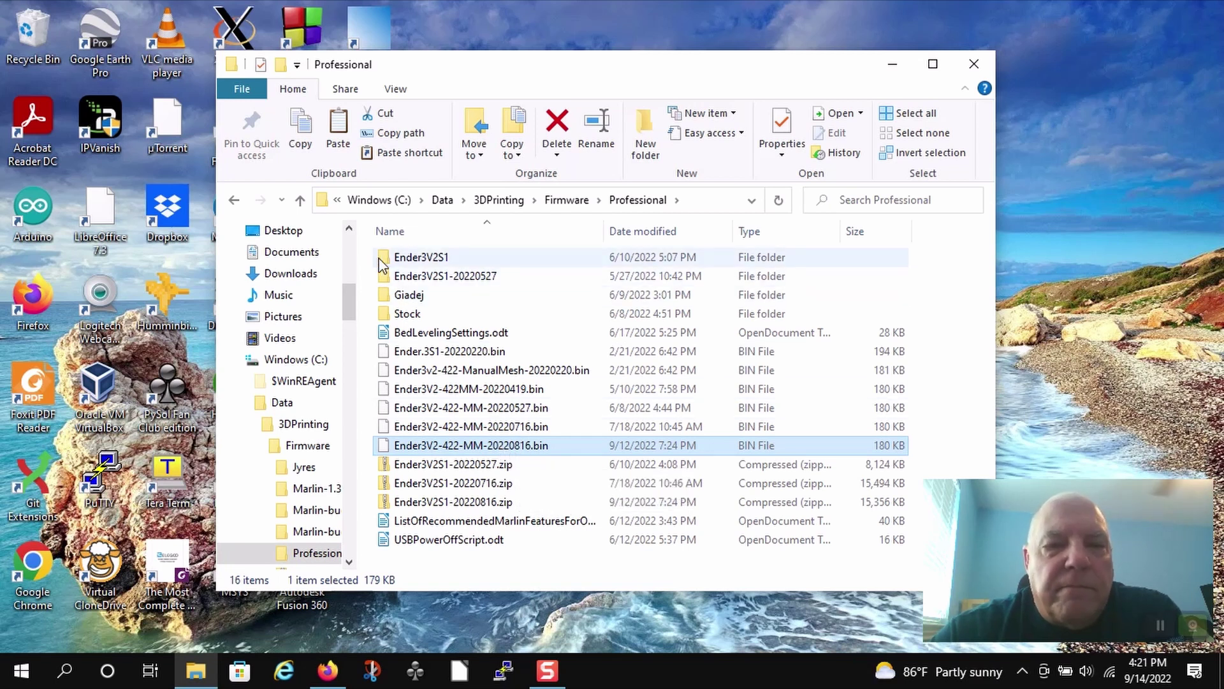
{"action": "left_click", "coordinate": [304, 135]}
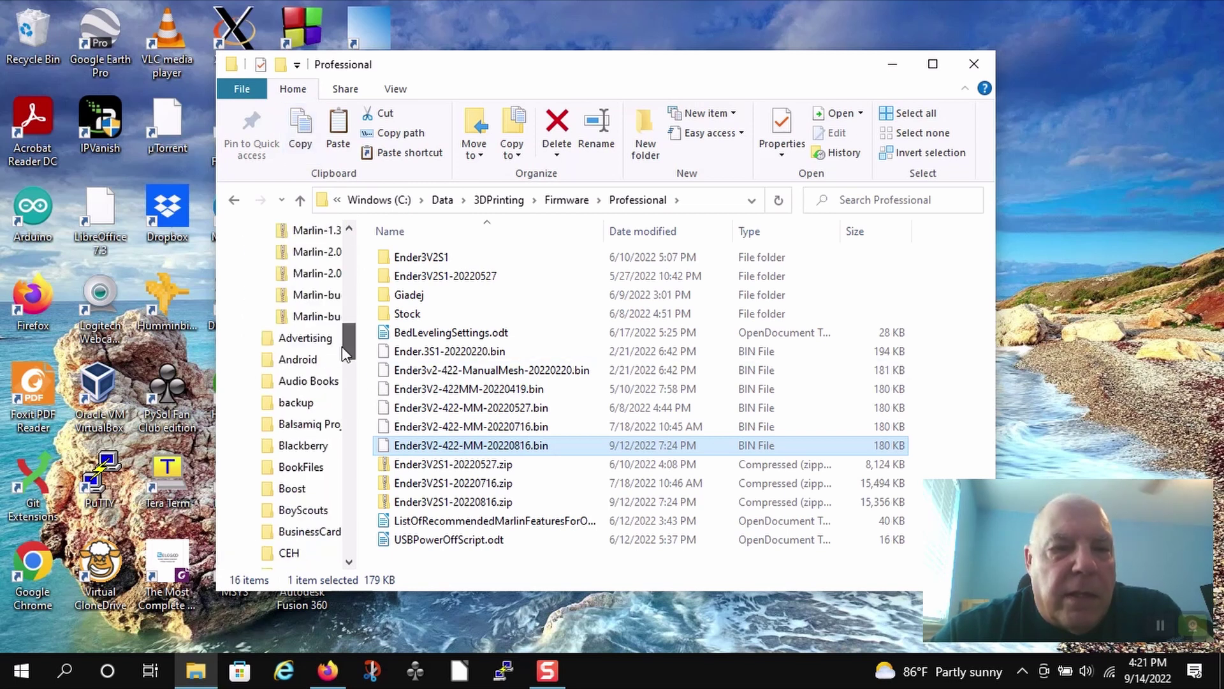
{"action": "left_click_drag", "start_coordinate": [344, 360], "coordinate": [347, 539]}
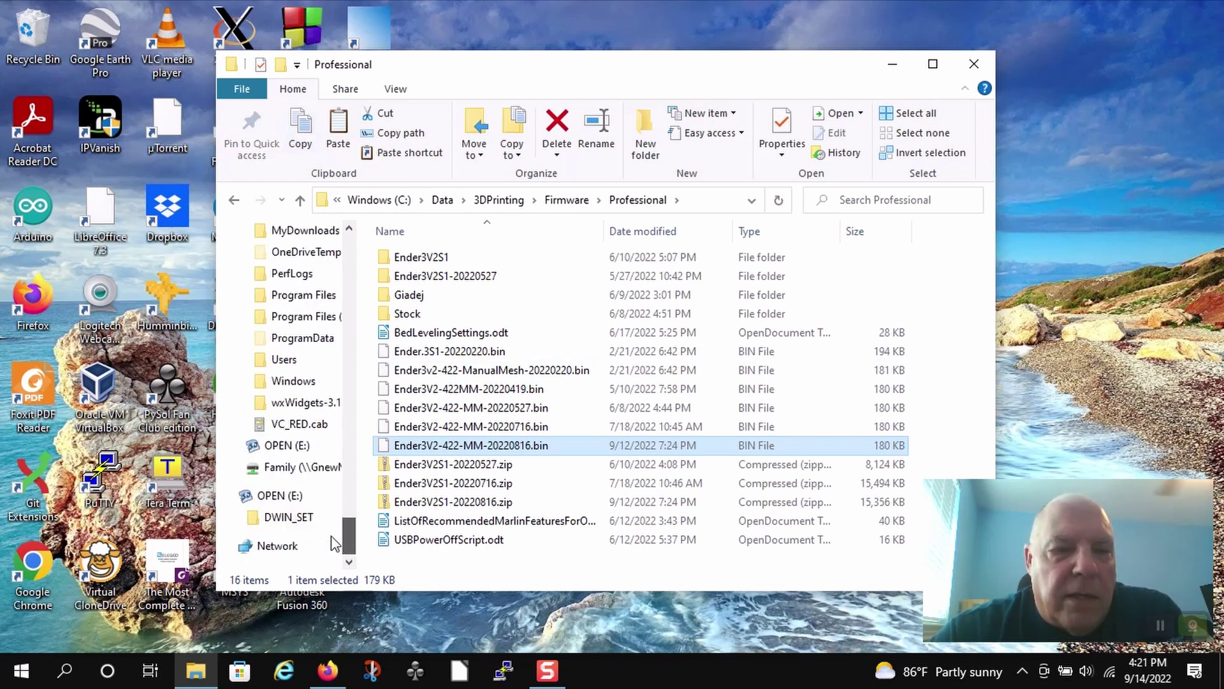
Paste Ender3V2-422-MM-20220816.bin onto the OPEN (E:) SD card
{"action": "left_click", "coordinate": [284, 497]}
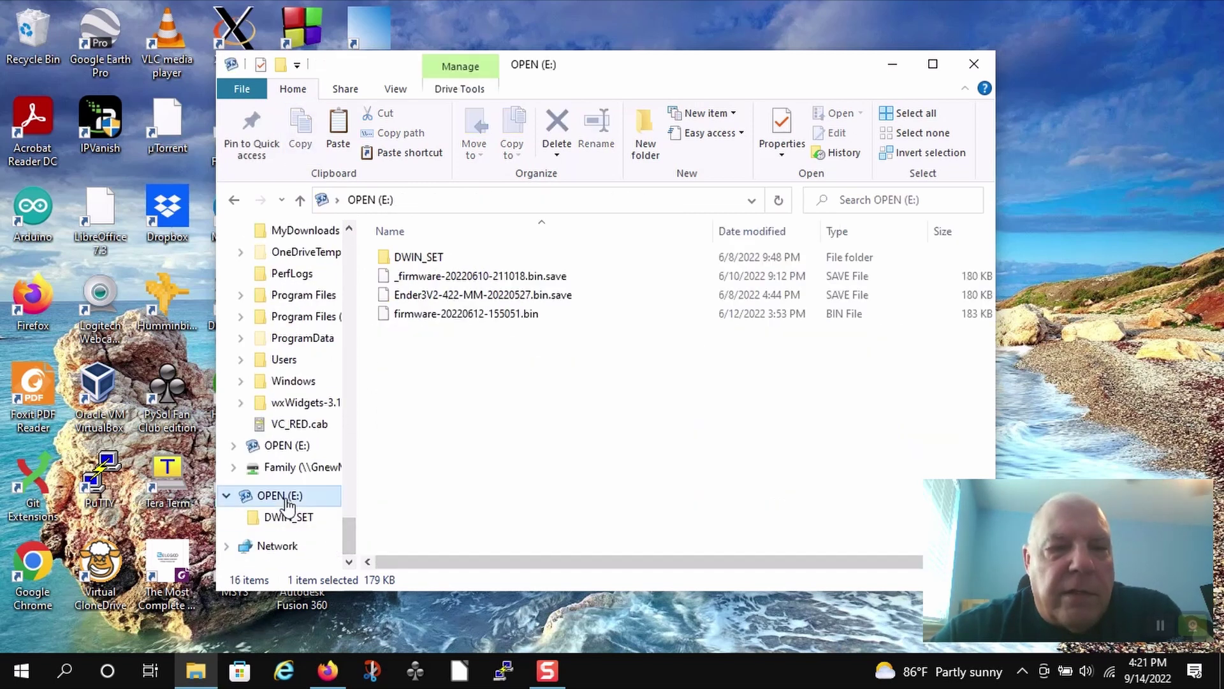
{"action": "left_click", "coordinate": [338, 142]}
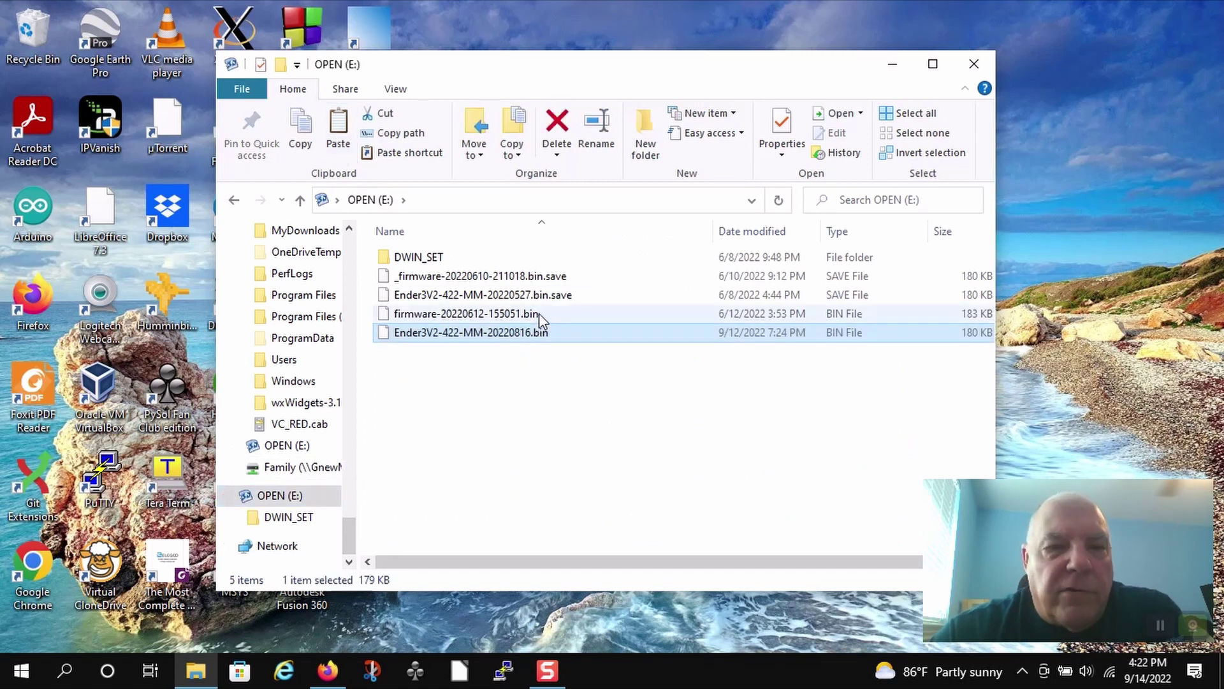
{"action": "left_click", "coordinate": [491, 319]}
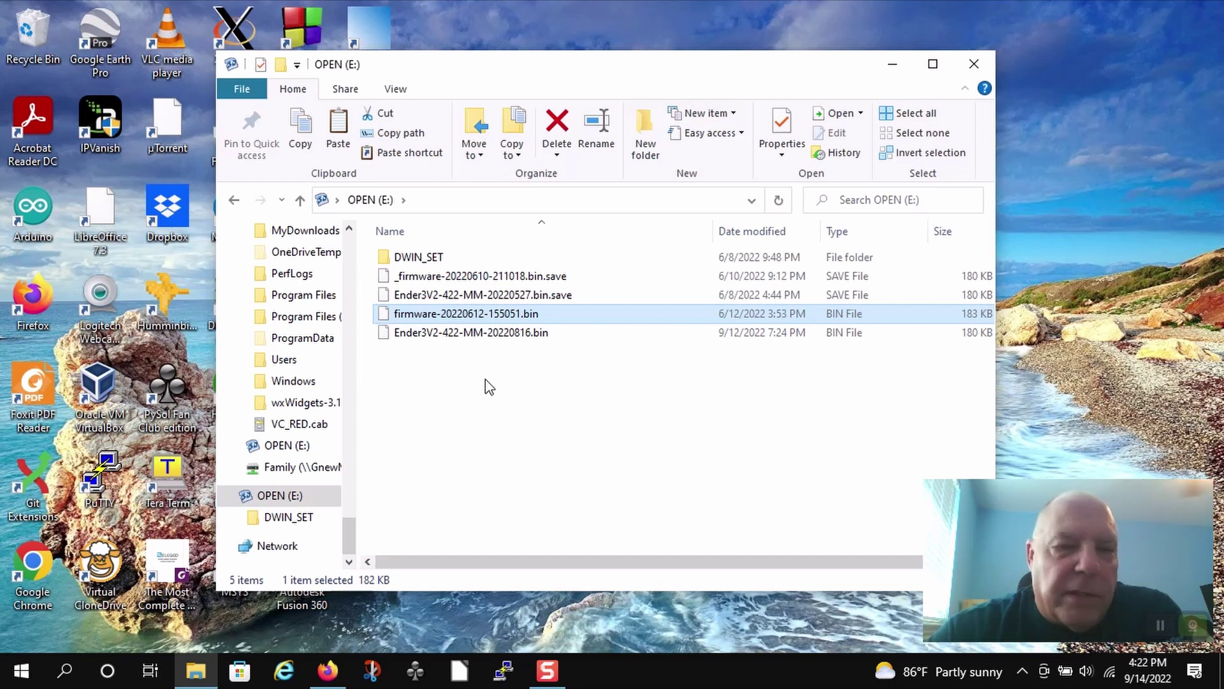
{"action": "left_click", "coordinate": [533, 336]}
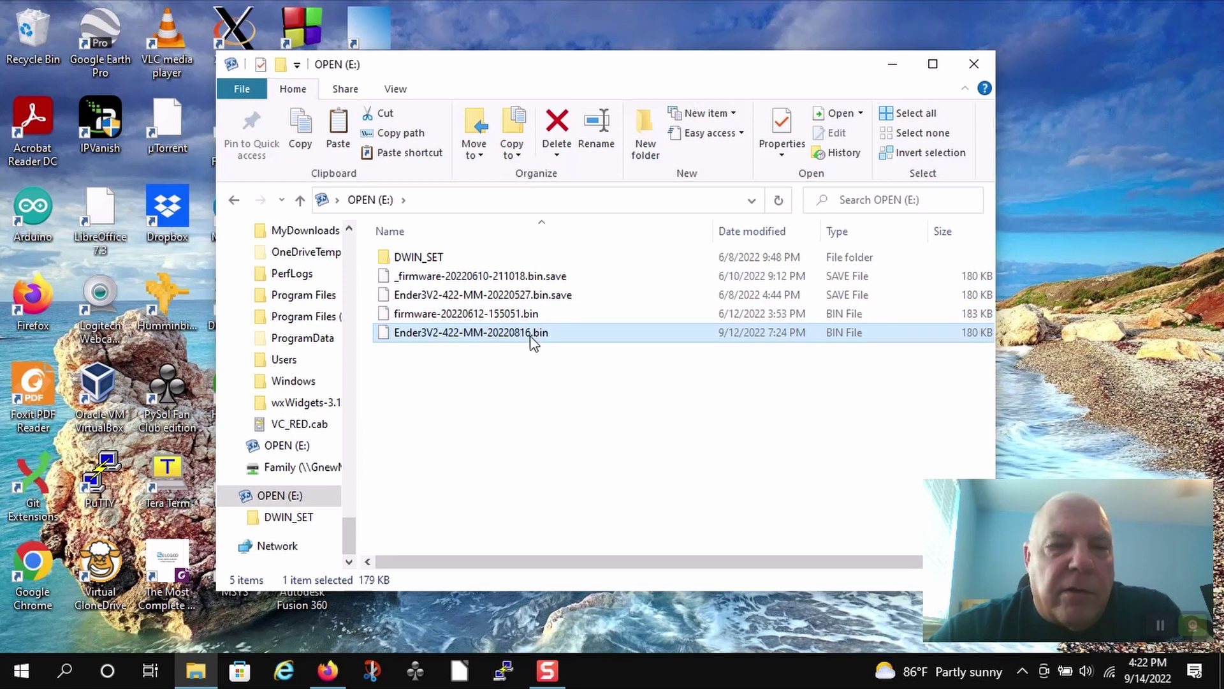
{"action": "left_click", "coordinate": [523, 315]}
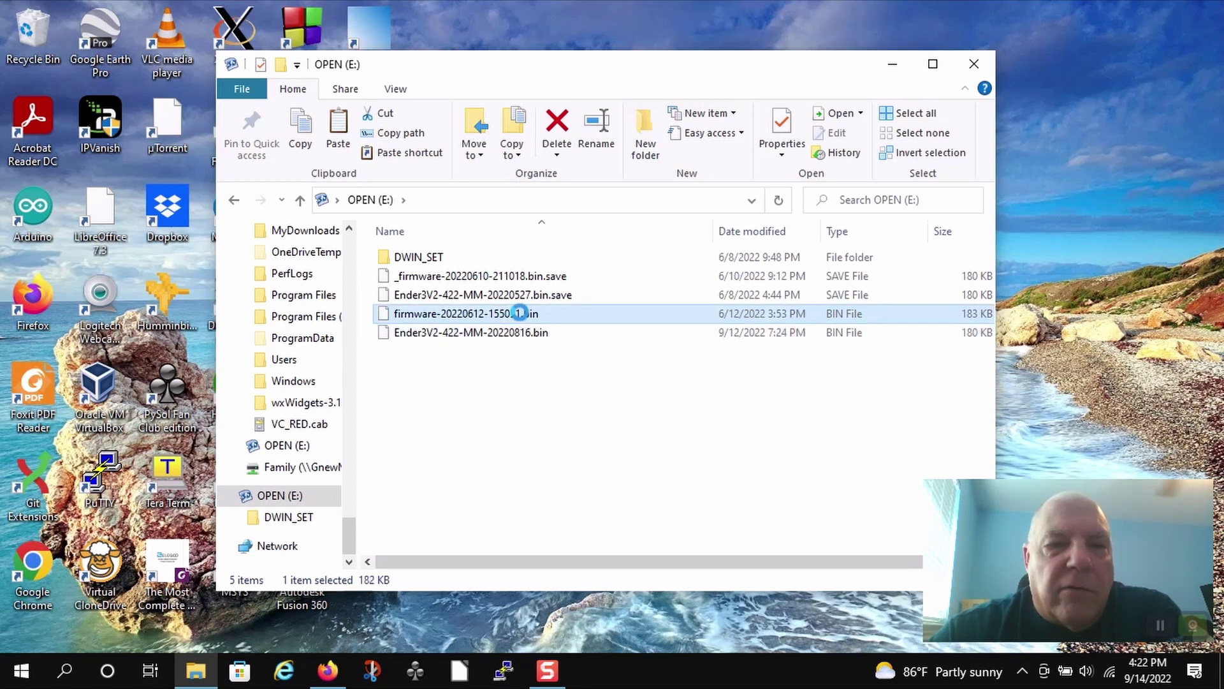
Rename firmware-20220612-155051.bin to firmware-20220612-155051.bin.save, accepting the extension change
{"action": "right_click", "coordinate": [522, 317]}
{"action": "left_click", "coordinate": [570, 612]}
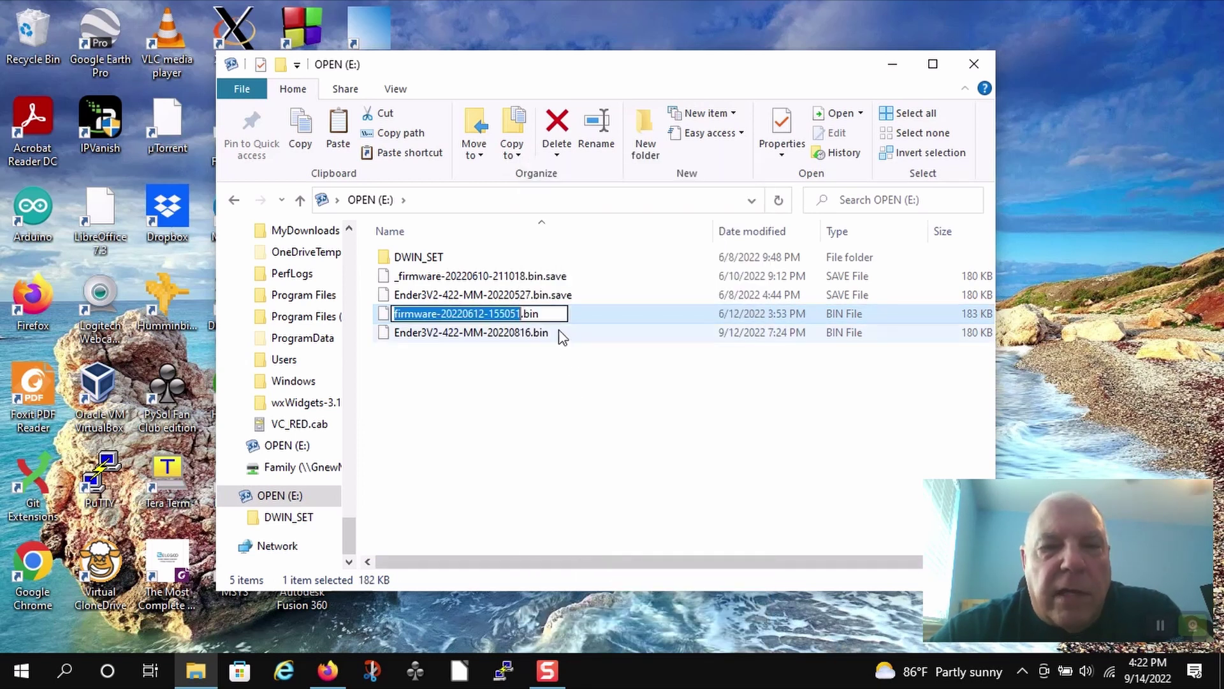
{"action": "left_click", "coordinate": [555, 313]}
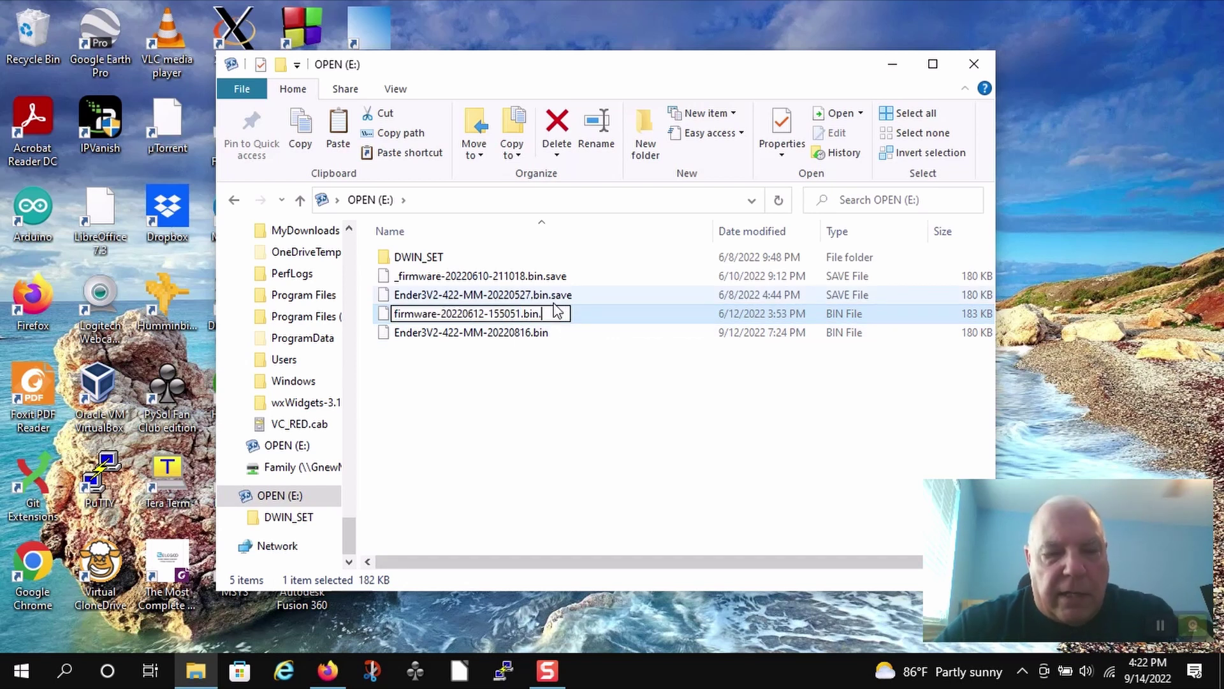
{"action": "type", "text": ".save"}
{"action": "key", "text": "Return"}
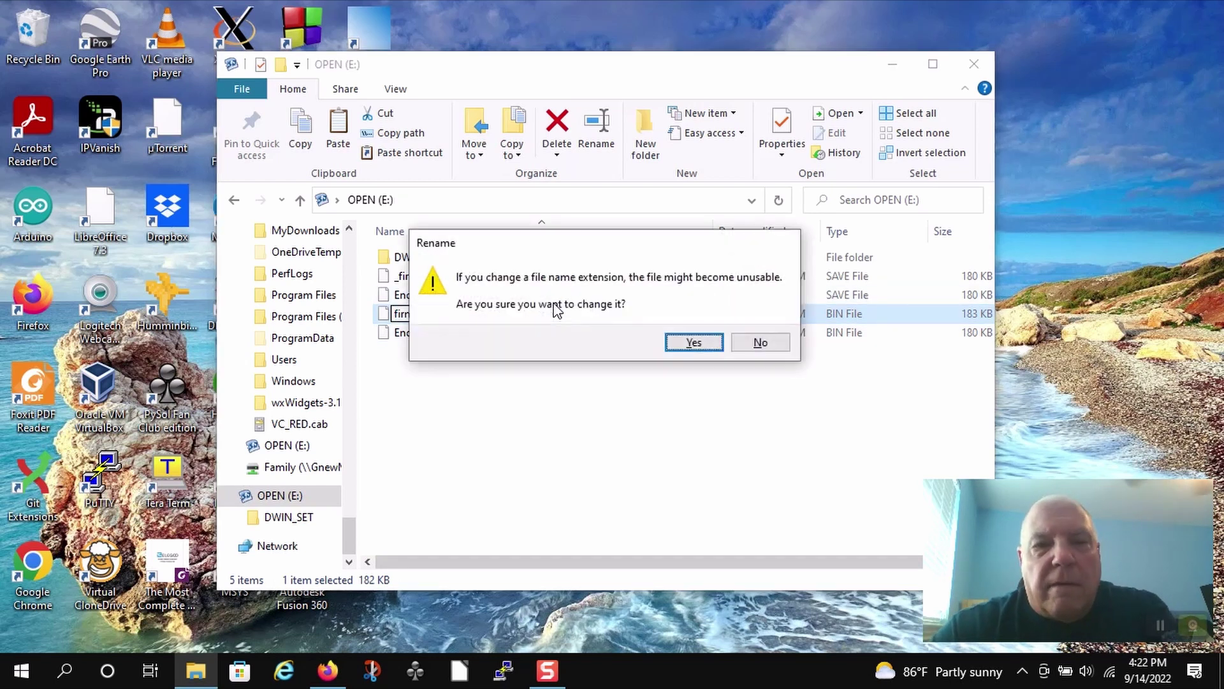
{"action": "left_click", "coordinate": [694, 343]}
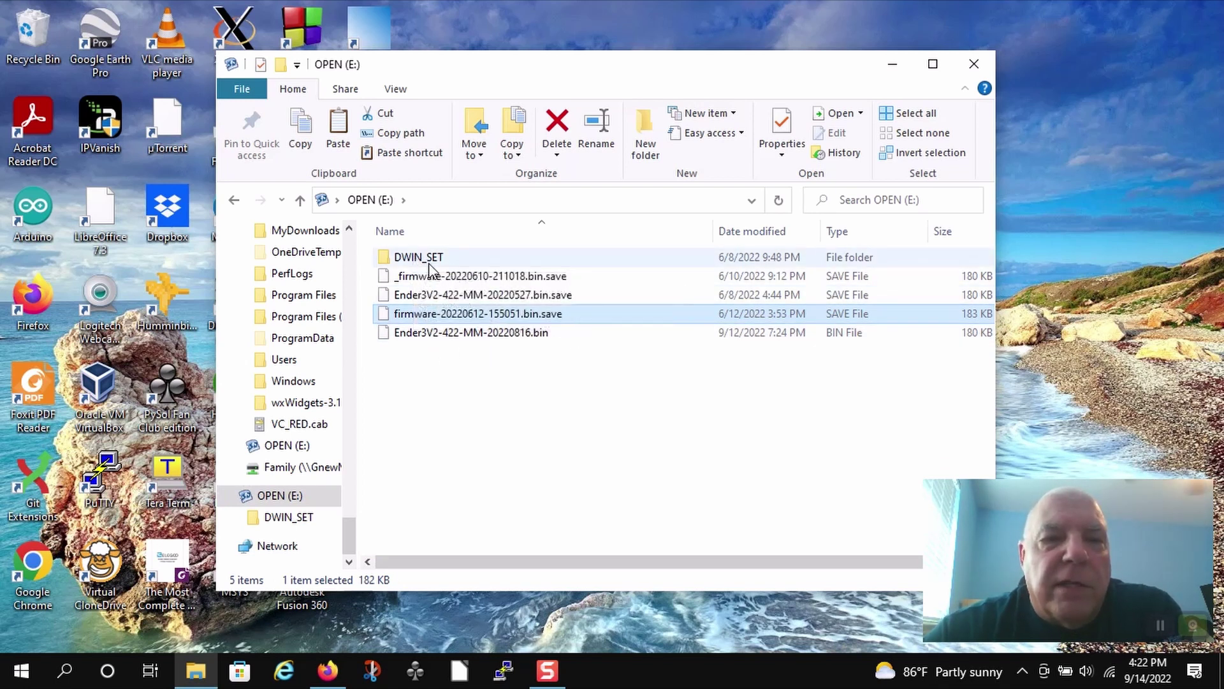
{"action": "double_click", "coordinate": [415, 258]}
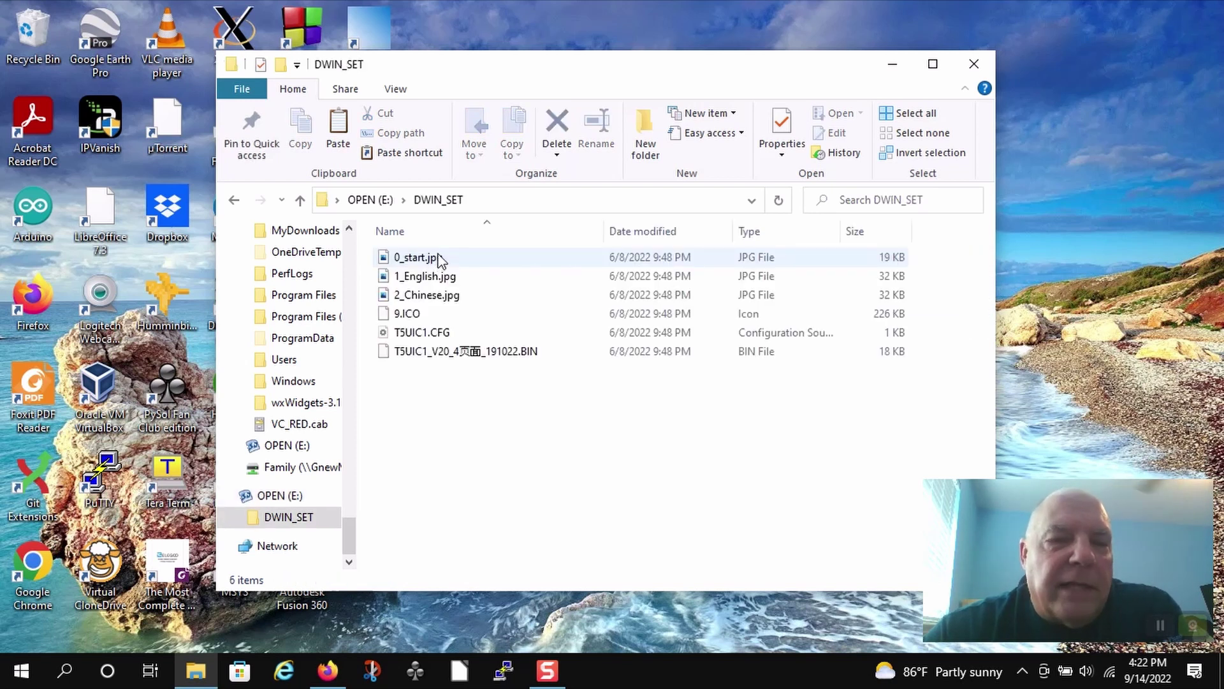
{"action": "left_click", "coordinate": [378, 201]}
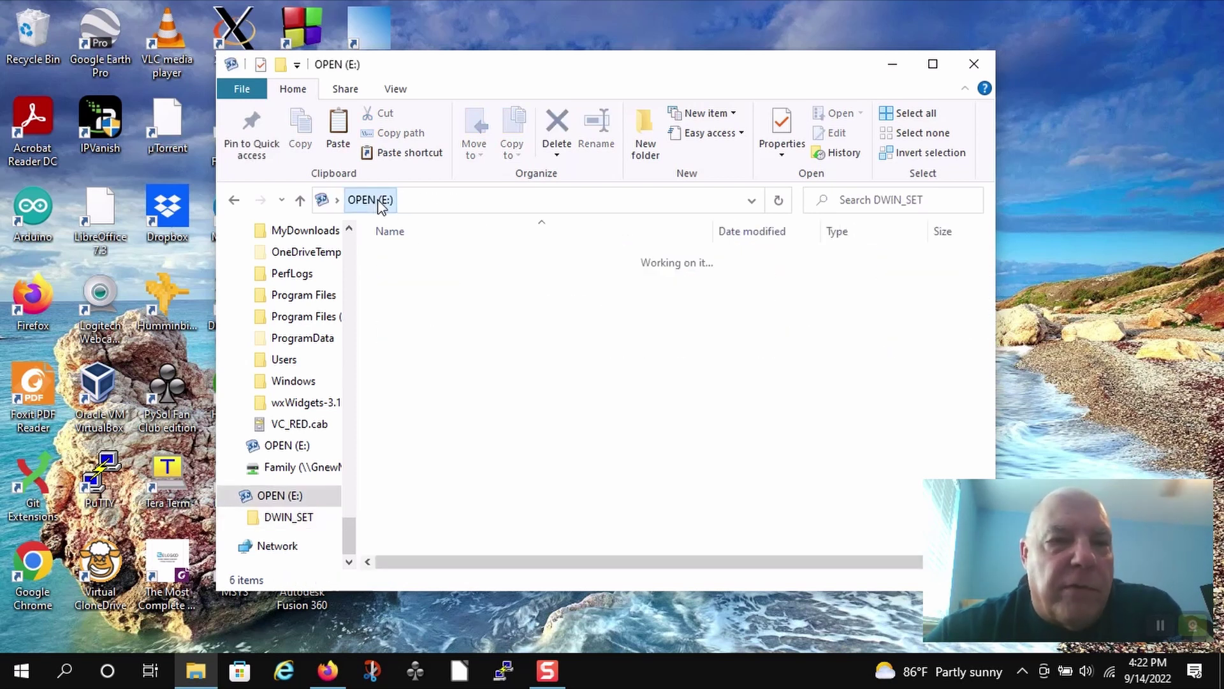